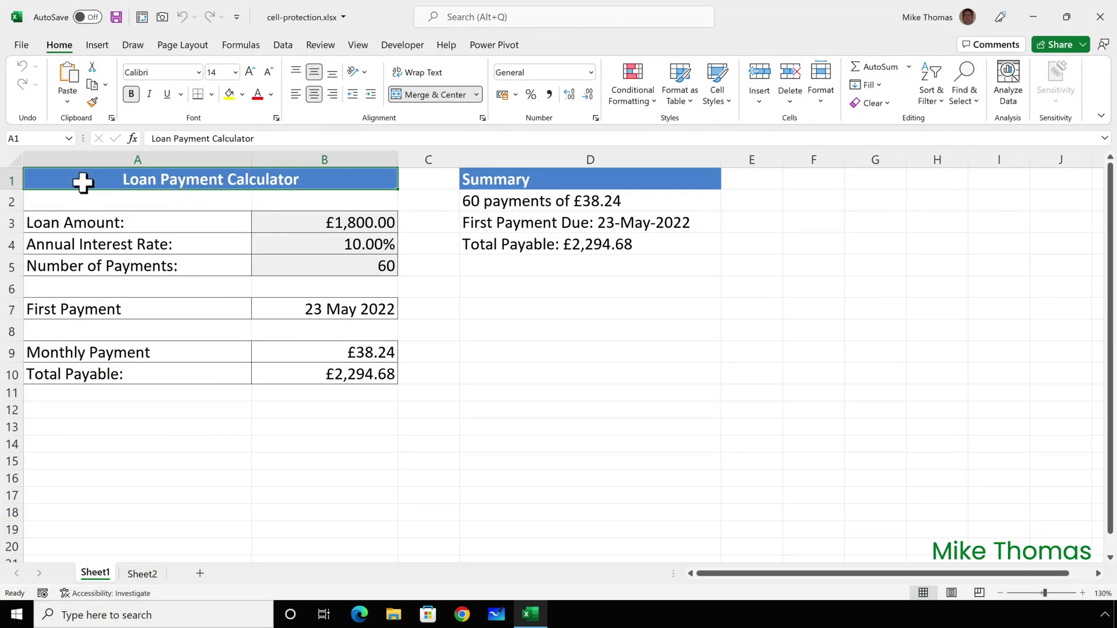
Step: Test-edit the calculator with a 2000 loan amount and 50 monthly payment, then undo
{"action": "left_click", "coordinate": [349, 222]}
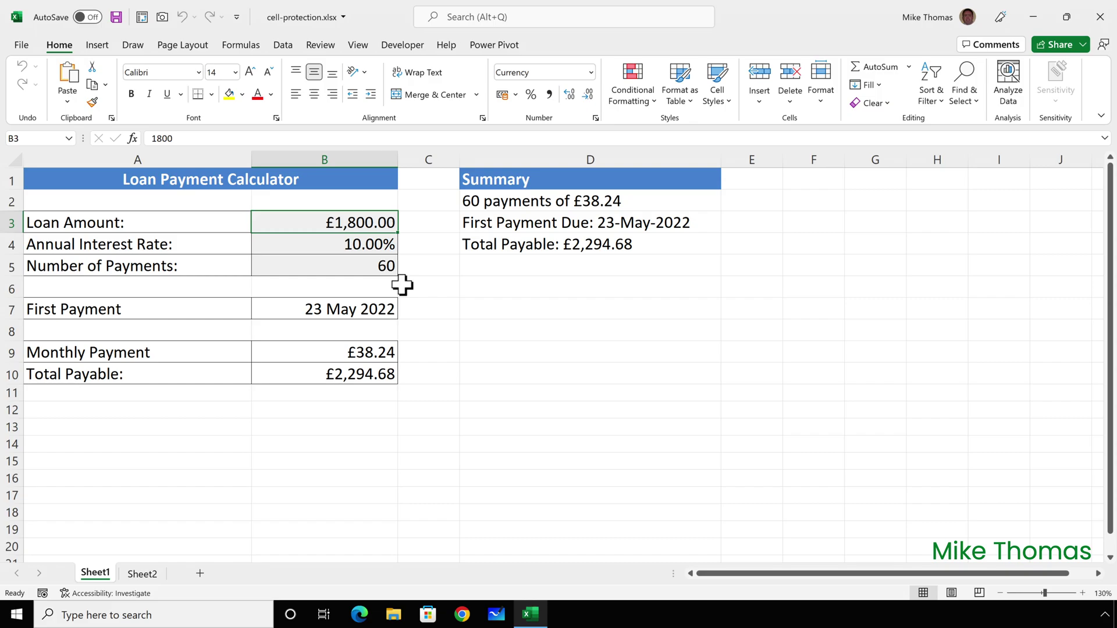
{"action": "type", "text": "2000"}
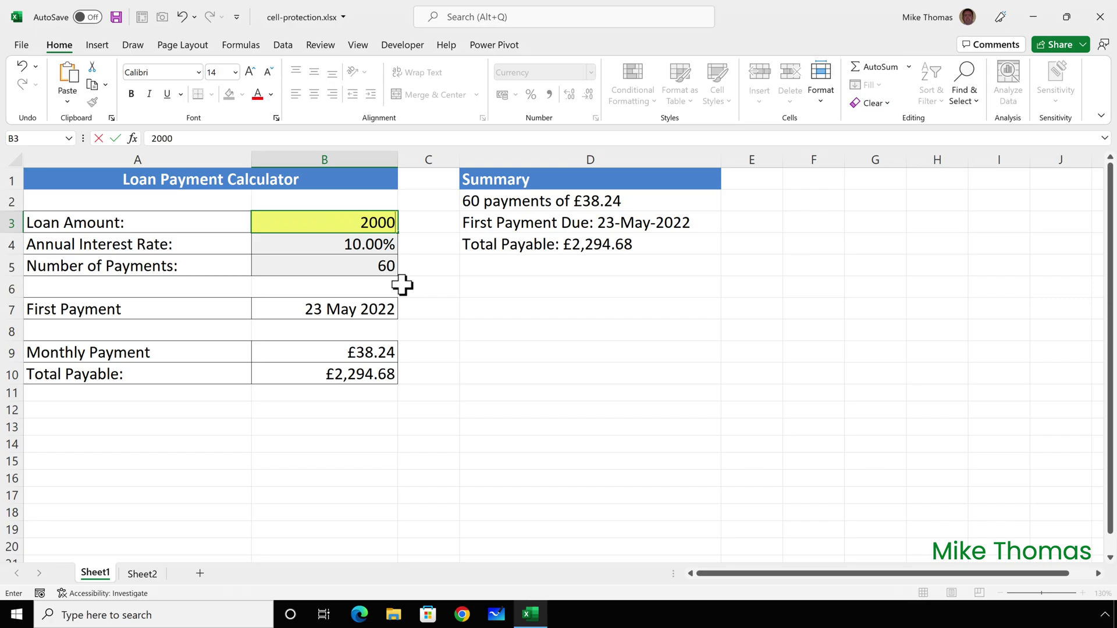
{"action": "key", "text": "ctrl+Return"}
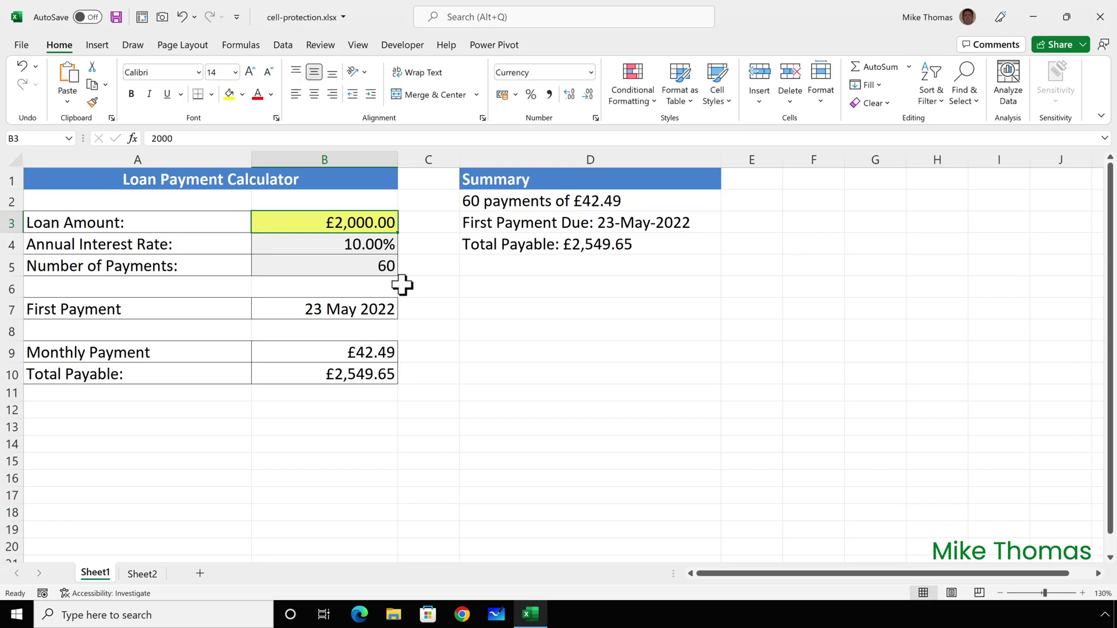
{"action": "left_click", "coordinate": [372, 351]}
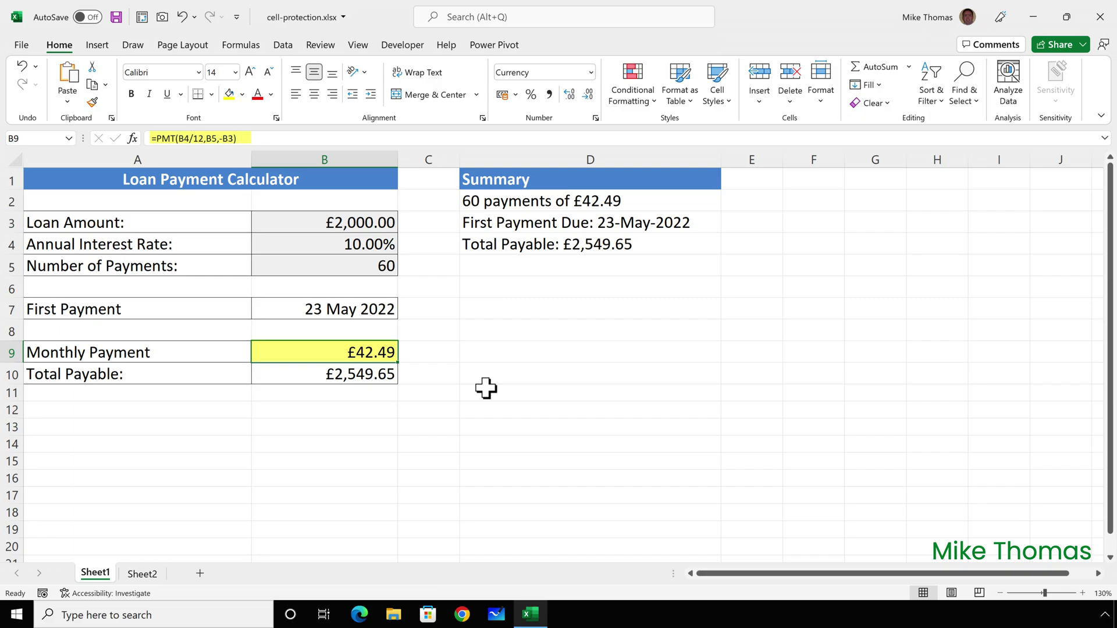
{"action": "type", "text": "50"}
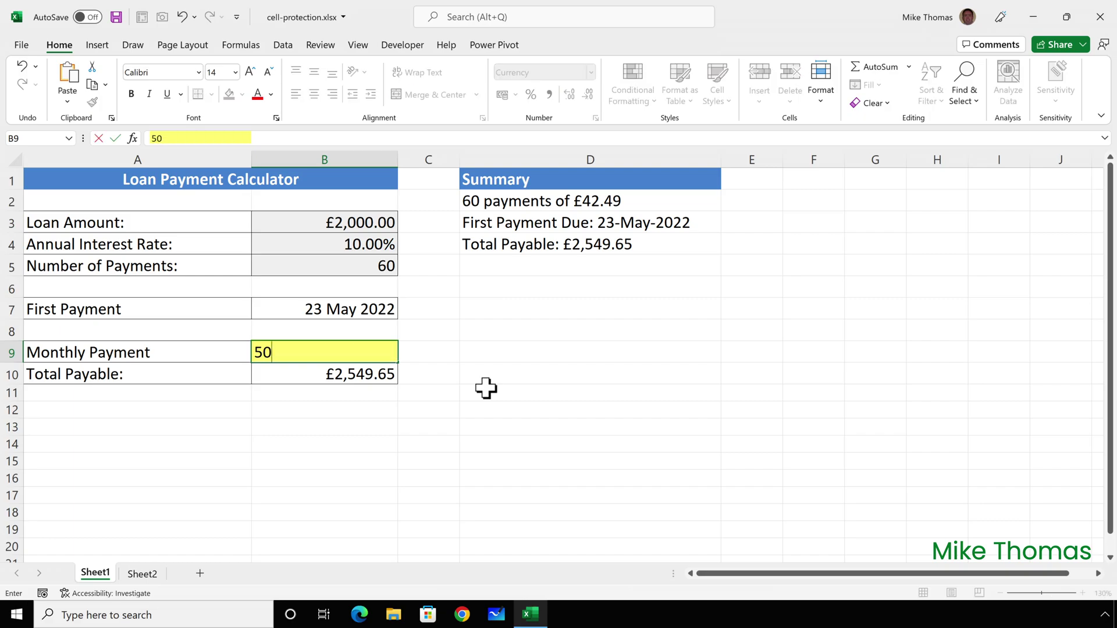
{"action": "key", "text": "ctrl+Return"}
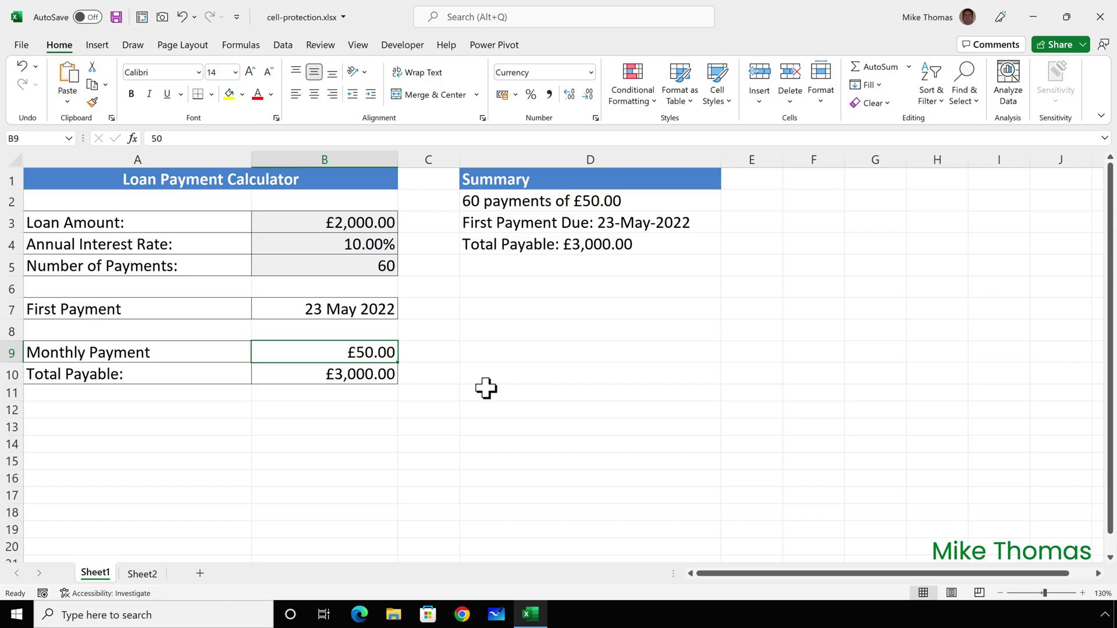
{"action": "key", "text": "ctrl+z"}
{"action": "key", "text": "ctrl+z"}
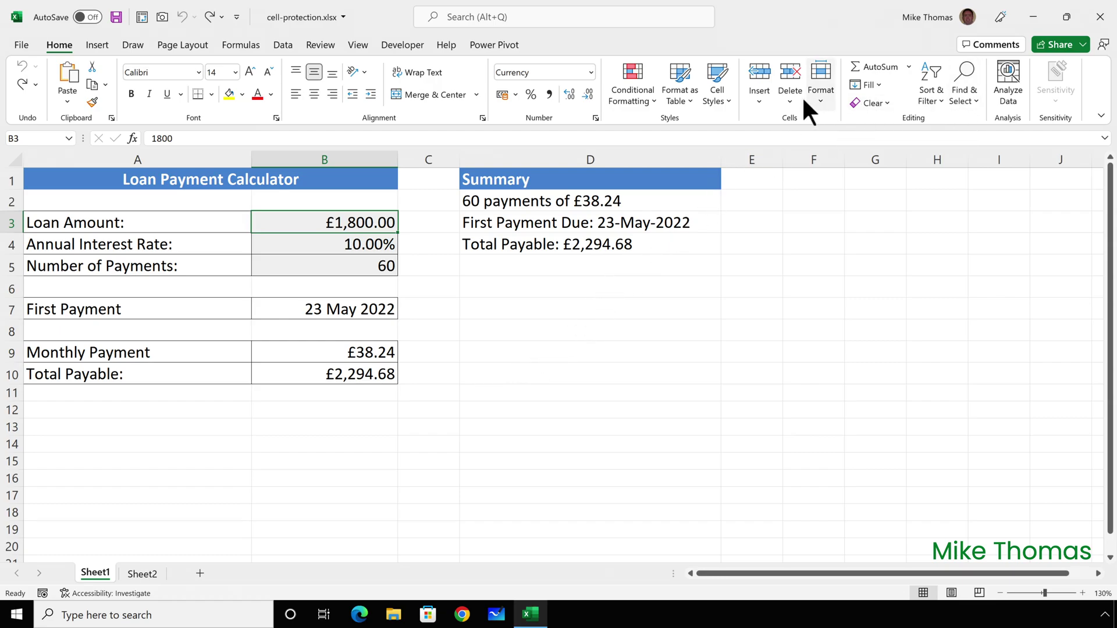
Step: Protect the sheet with default permissions and confirm cell edits trigger the protection warning
{"action": "left_click", "coordinate": [820, 93]}
{"action": "left_click", "coordinate": [864, 393]}
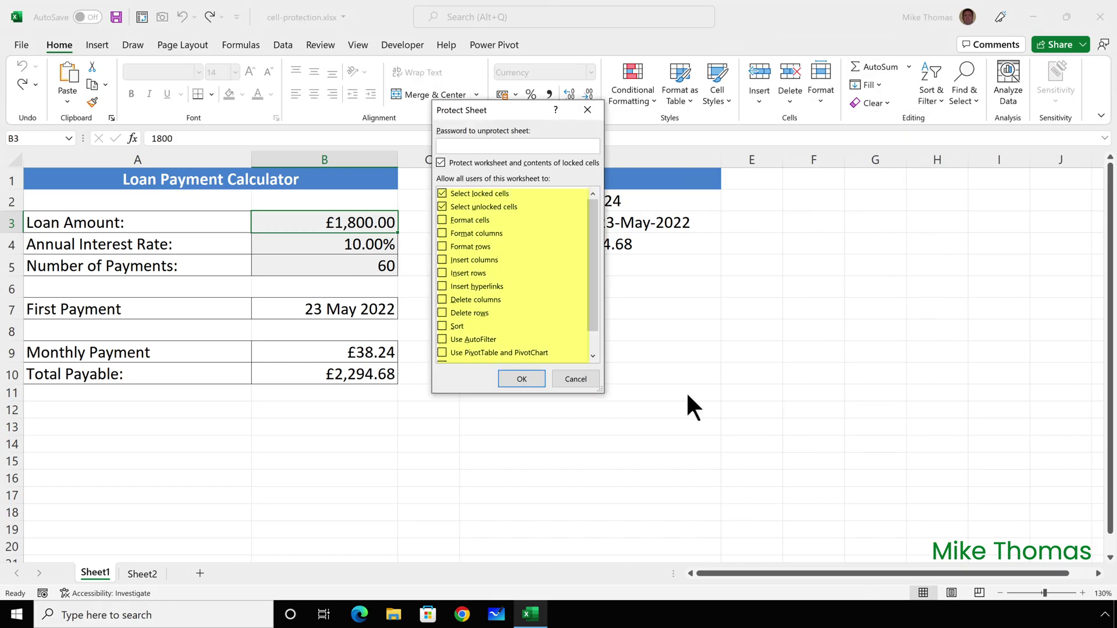
{"action": "left_click", "coordinate": [535, 378]}
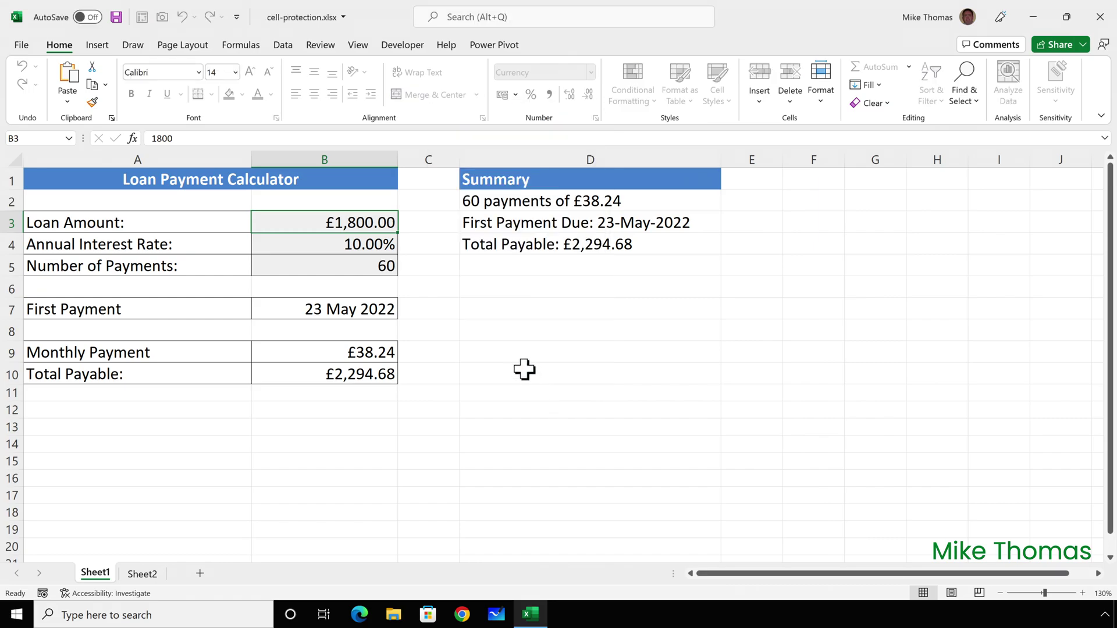
{"action": "double_click", "coordinate": [487, 344]}
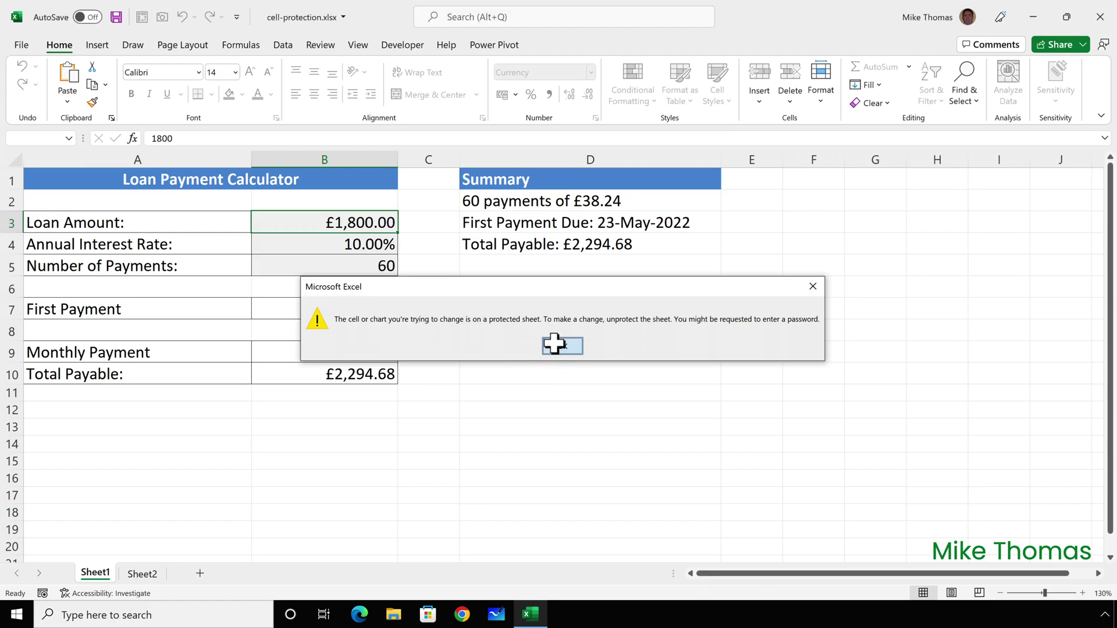
{"action": "left_click", "coordinate": [556, 345]}
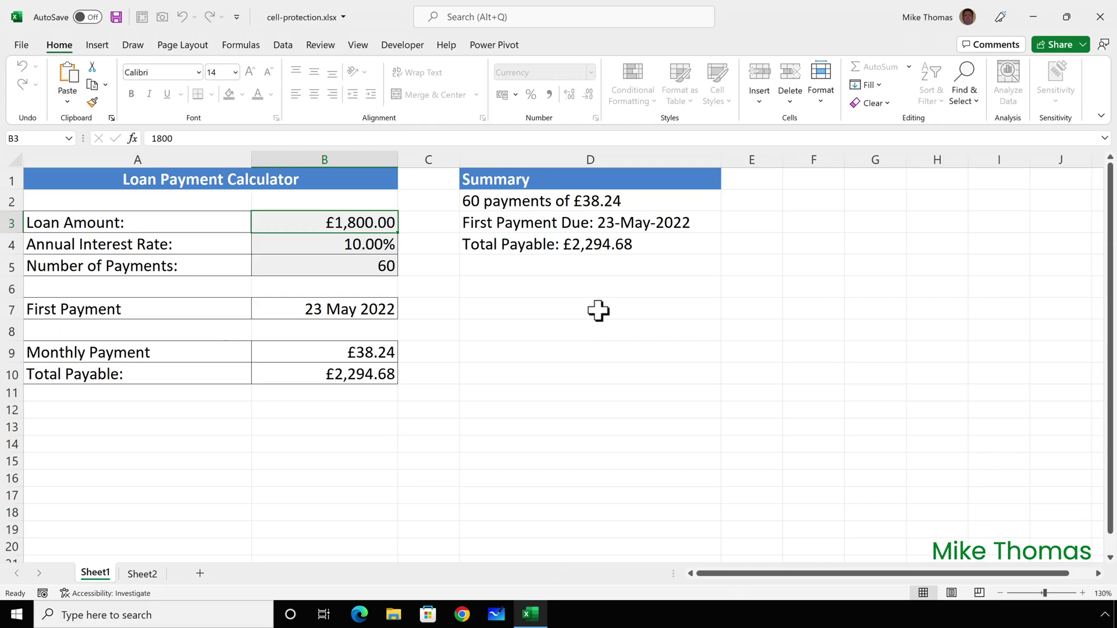
Step: Unprotect the loan calculator sheet through Format > Unprotect Sheet
{"action": "left_click", "coordinate": [817, 101]}
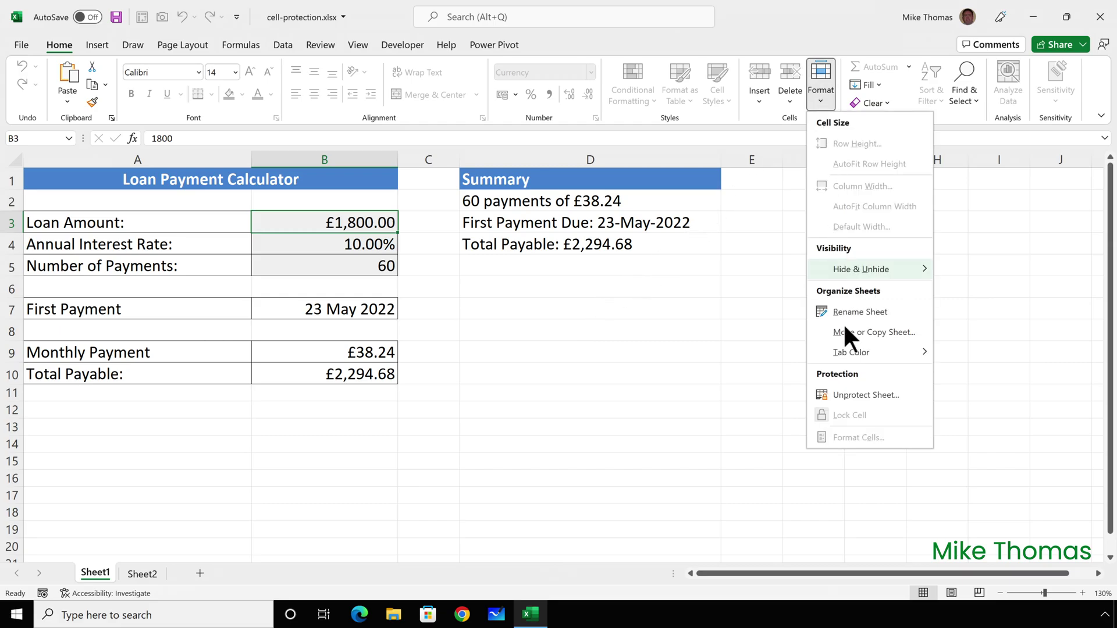
{"action": "left_click", "coordinate": [854, 394]}
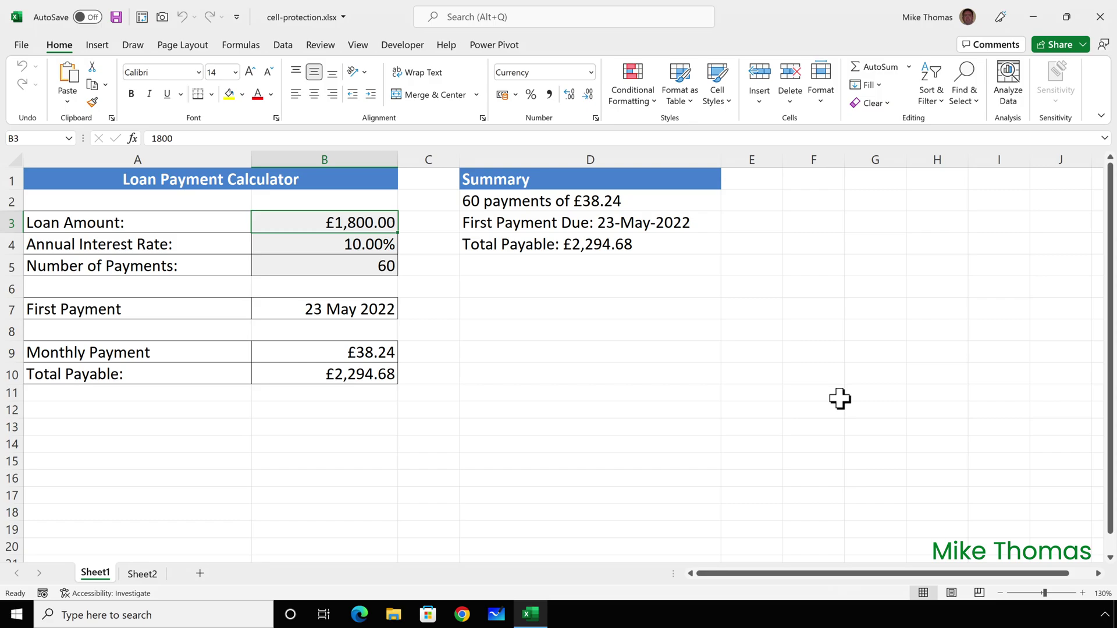
{"action": "key", "text": "F4"}
Step: Unlock the loan amount, interest rate and payments input cells B3:B5
{"action": "left_click_drag", "start_coordinate": [369, 224], "coordinate": [367, 269]}
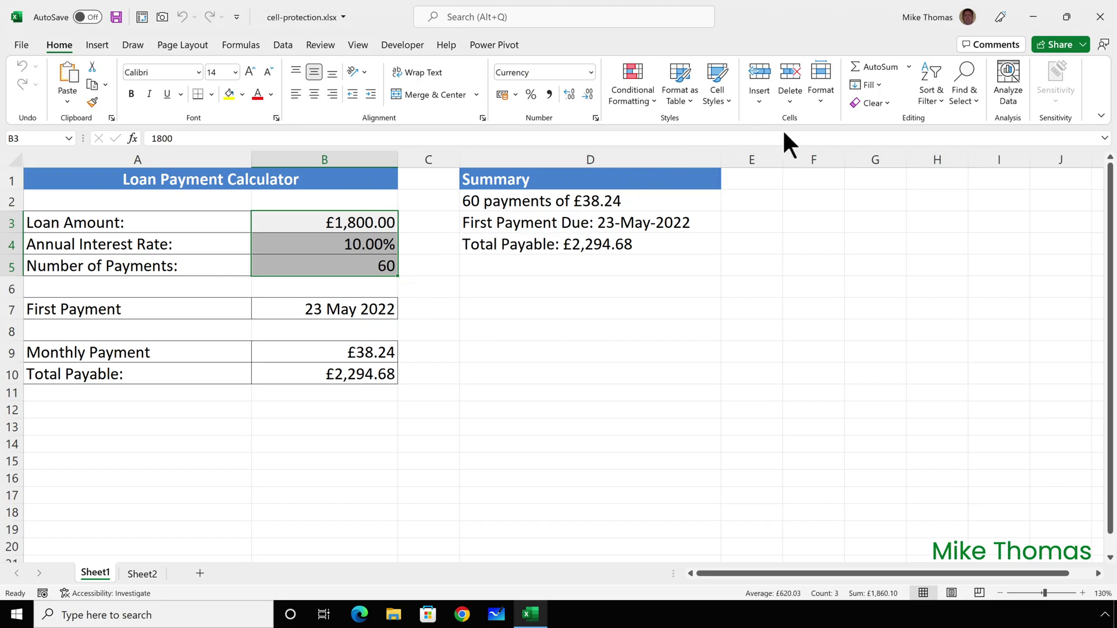
{"action": "left_click", "coordinate": [821, 104]}
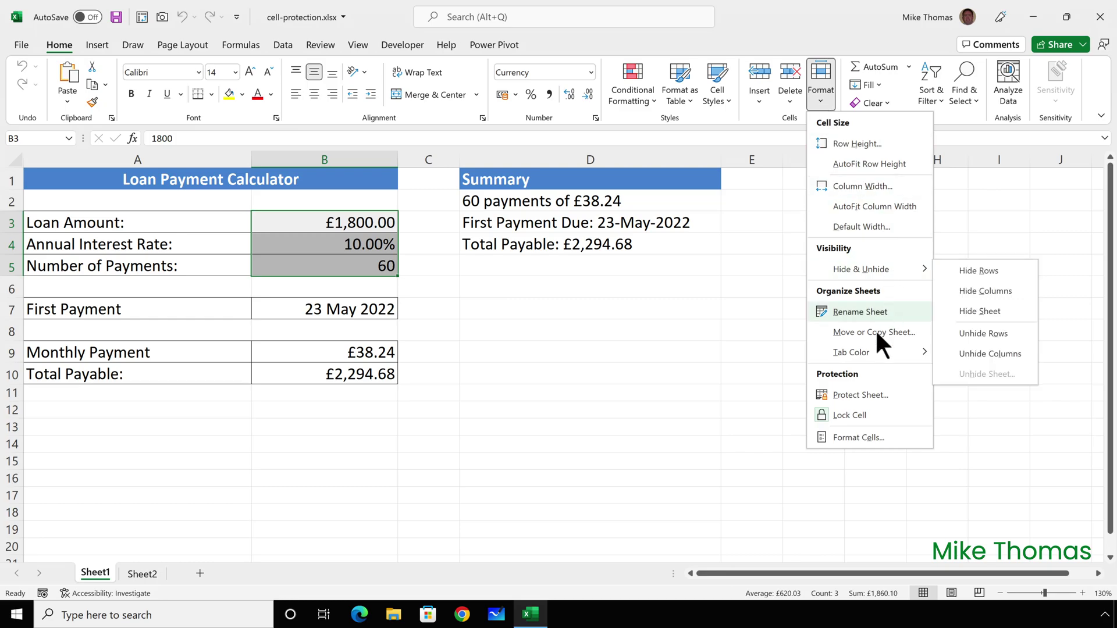
{"action": "left_click", "coordinate": [844, 415]}
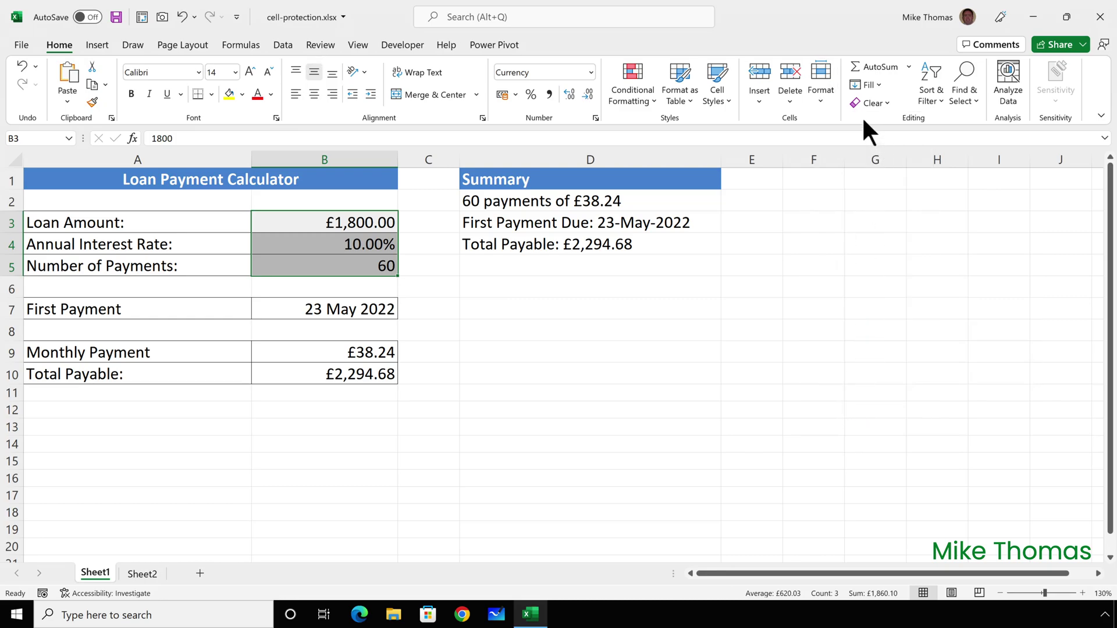
{"action": "left_click", "coordinate": [821, 99]}
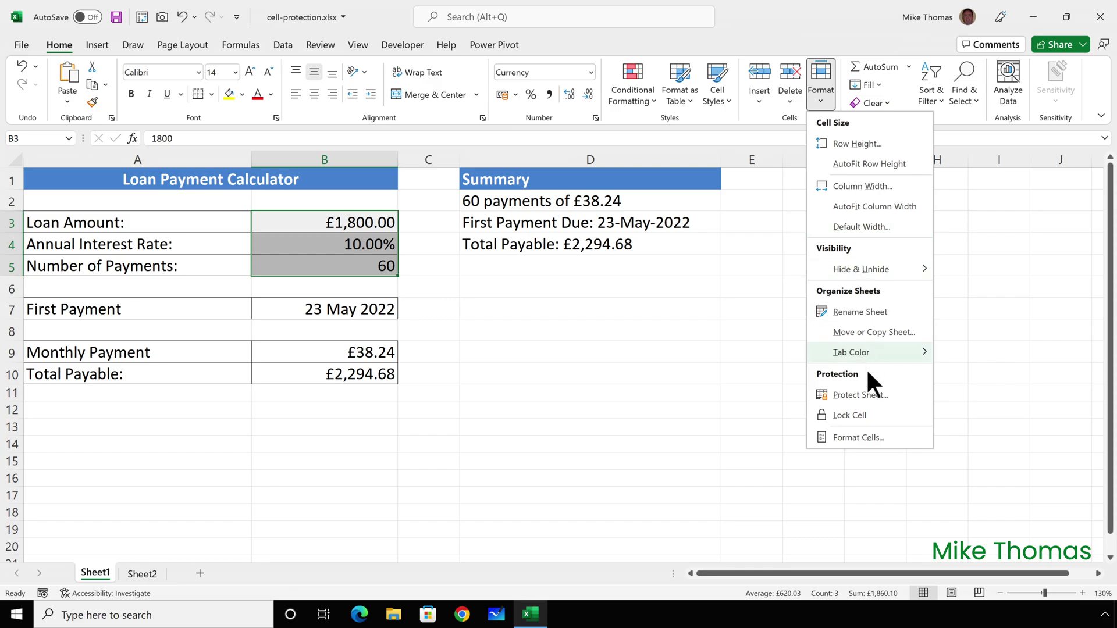
Step: Protect the sheet with a password, entering it and confirming it a second time
{"action": "left_click", "coordinate": [865, 394]}
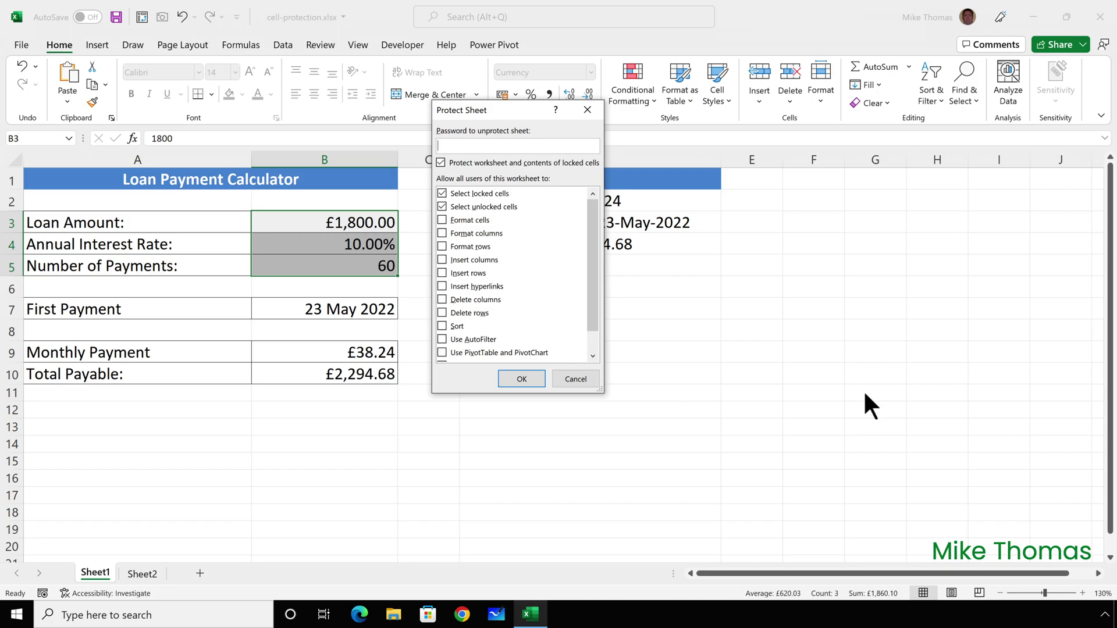
{"action": "type", "text": "pa"}
{"action": "left_click", "coordinate": [522, 371]}
{"action": "type", "text": "pa"}
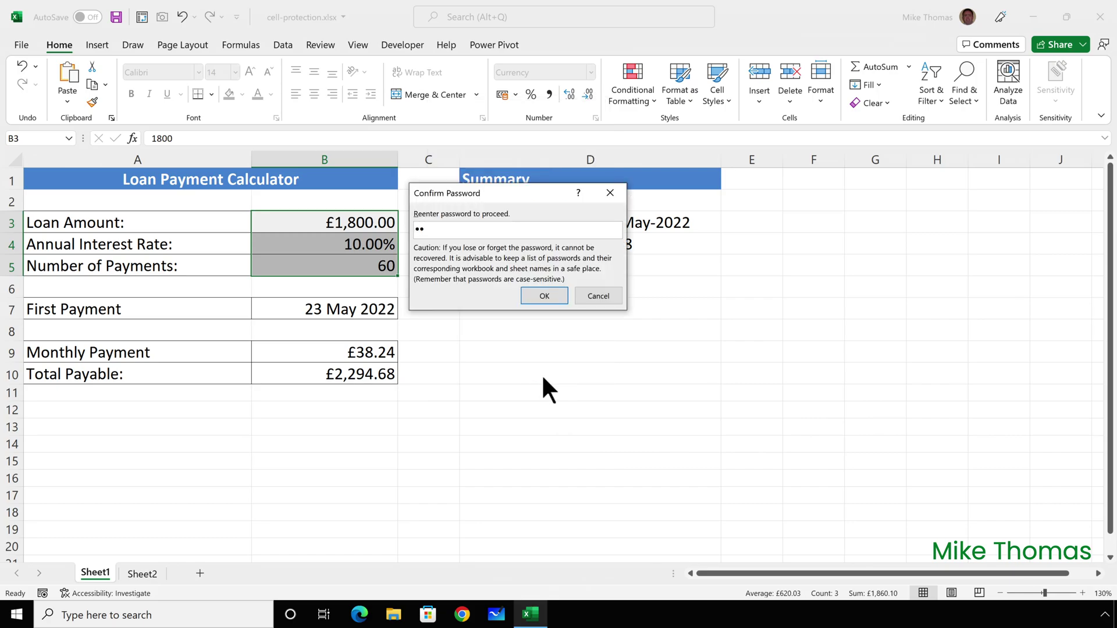
{"action": "left_click", "coordinate": [540, 308]}
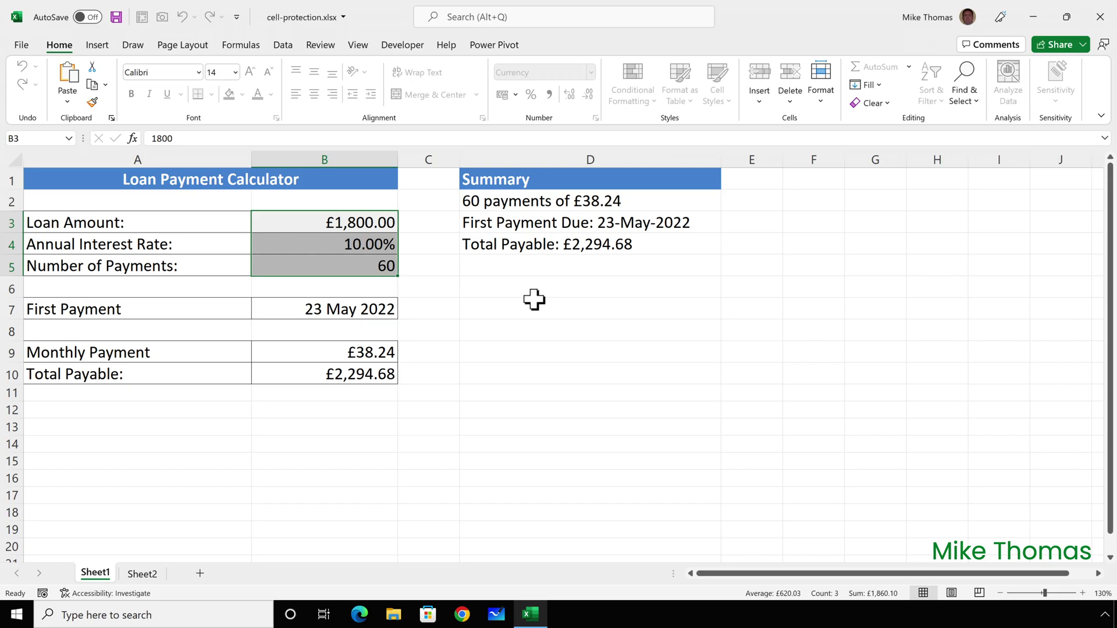
Step: Verify the locked payment formula in B9 cannot be deleted on the protected sheet
{"action": "left_click", "coordinate": [506, 308]}
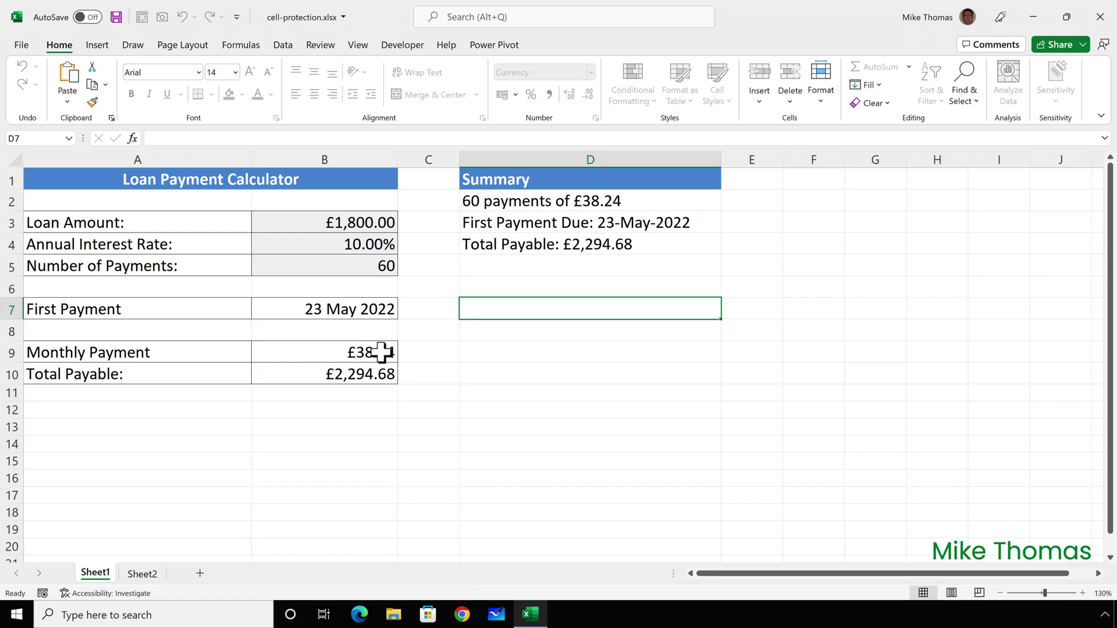
{"action": "left_click", "coordinate": [377, 352]}
{"action": "key", "text": "Delete"}
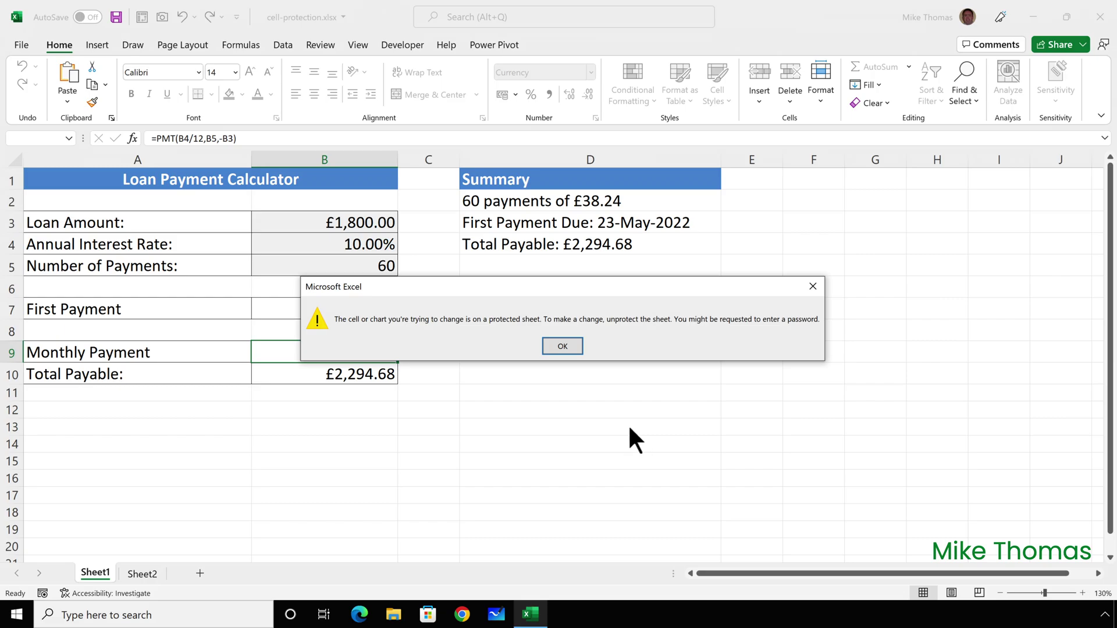
{"action": "left_click", "coordinate": [567, 345]}
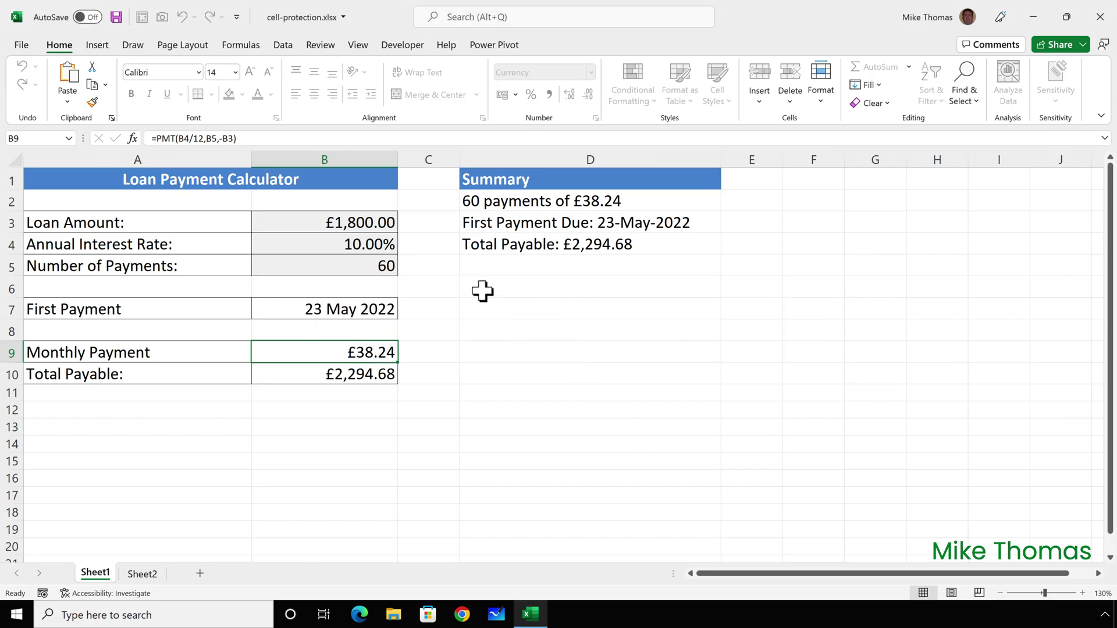
Step: Enter a loan amount of 1900, 12% interest and 72 payments in B3:B5
{"action": "left_click", "coordinate": [389, 225]}
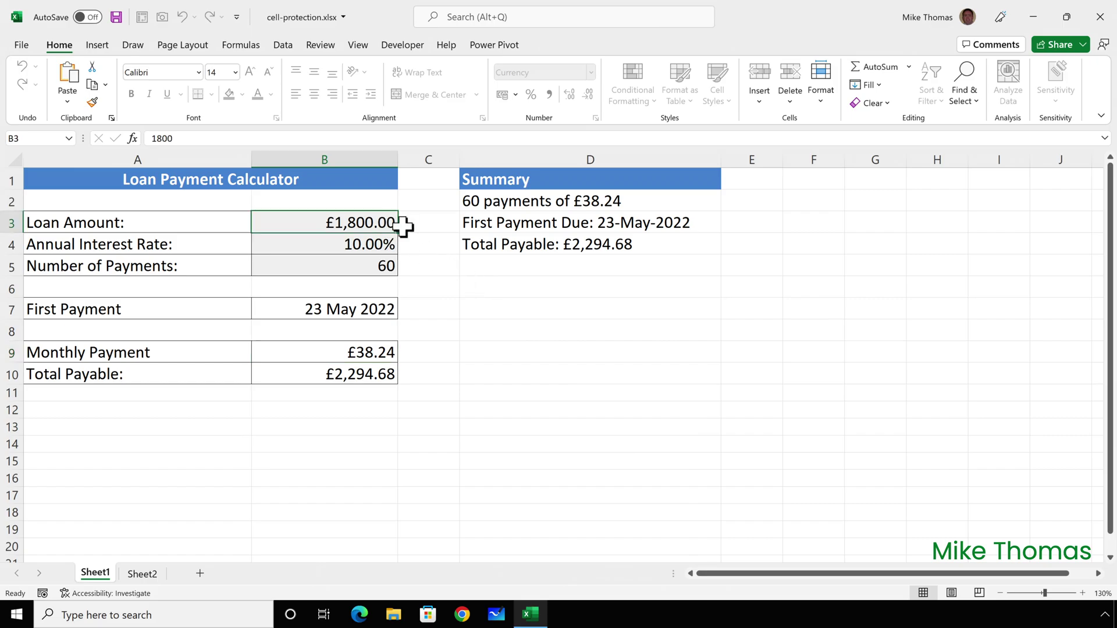
{"action": "key", "text": "BackSpace"}
{"action": "type", "text": "1900"}
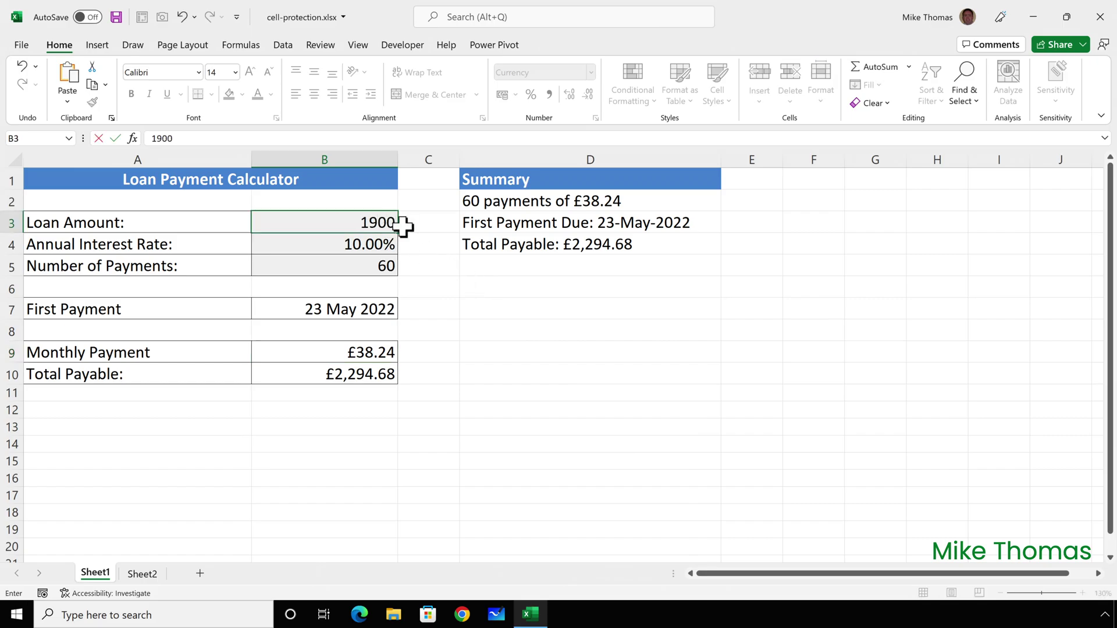
{"action": "key", "text": "Return"}
{"action": "type", "text": "12"}
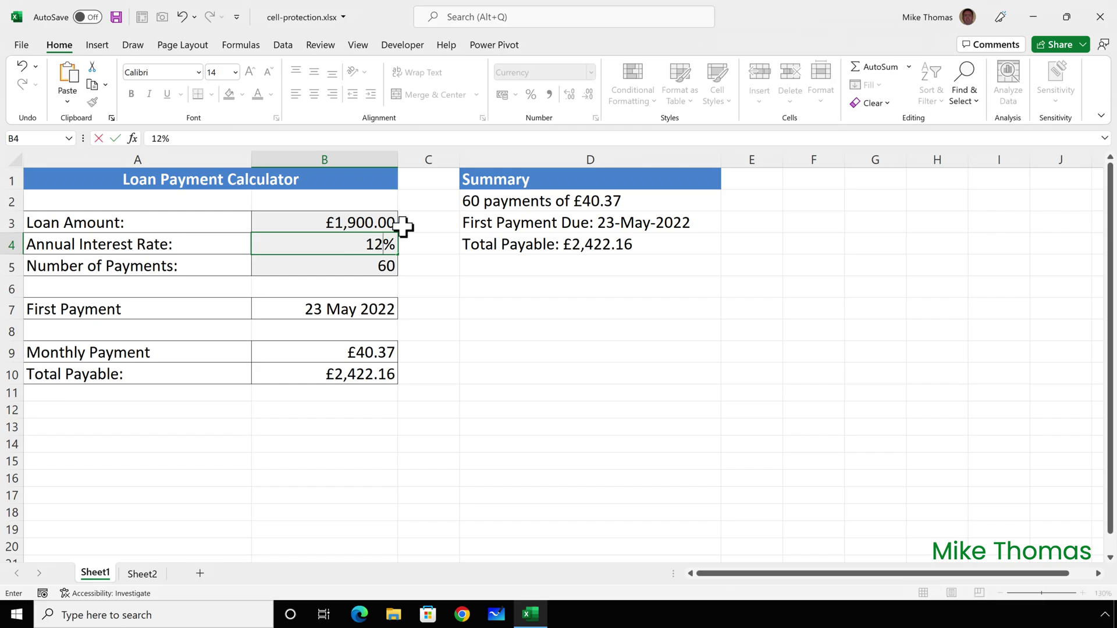
{"action": "key", "text": "Return"}
{"action": "type", "text": "72"}
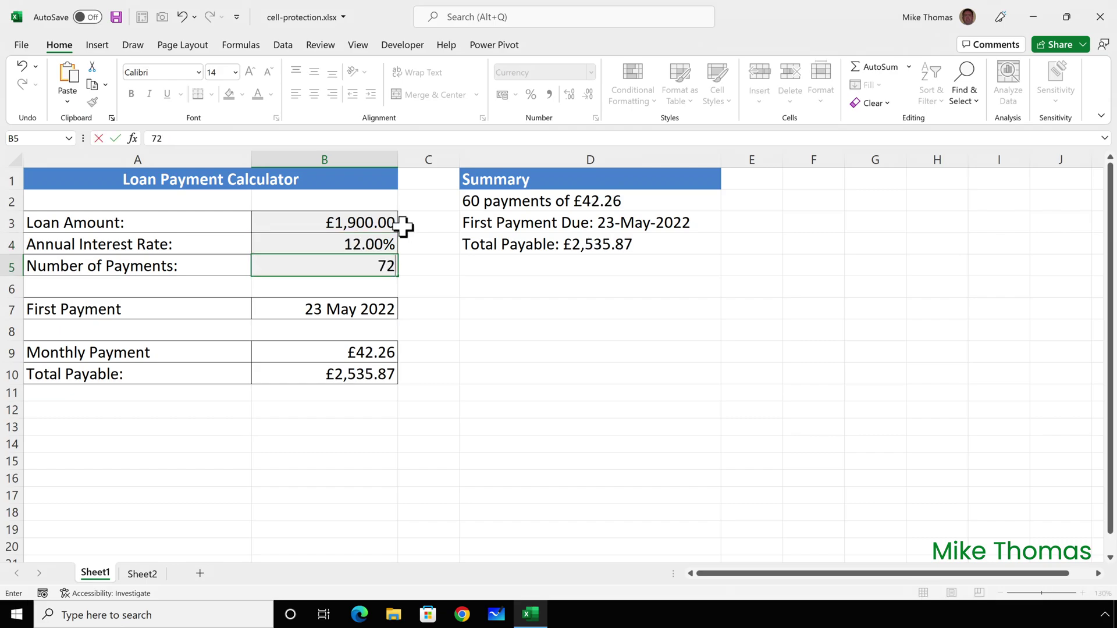
{"action": "key", "text": "ctrl+Return"}
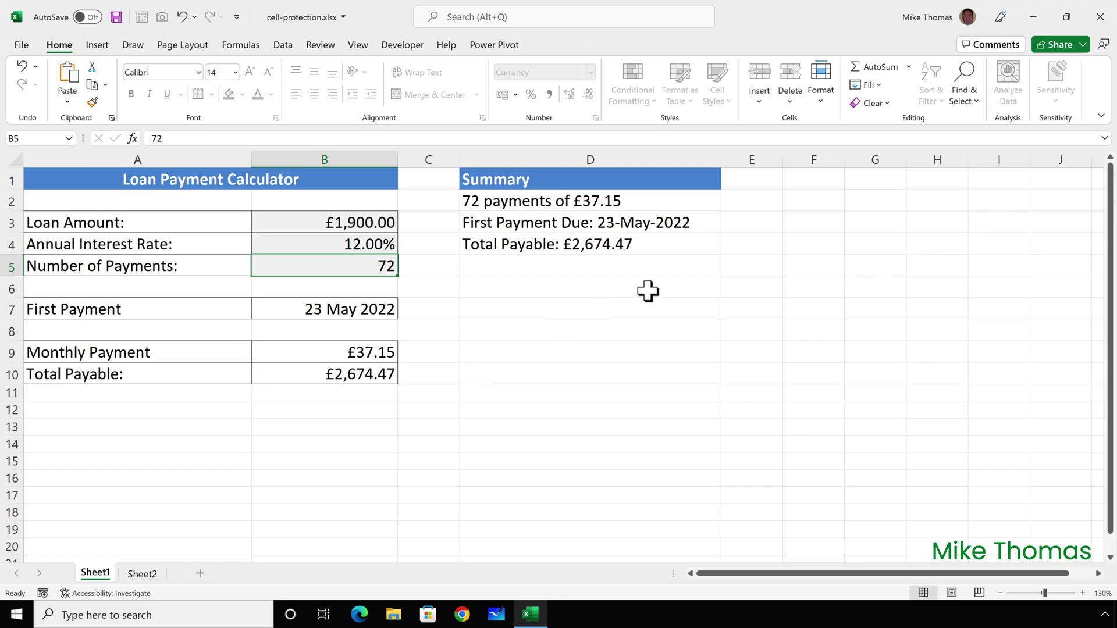
Step: Unprotect the loan sheet by entering its password
{"action": "left_click", "coordinate": [821, 96]}
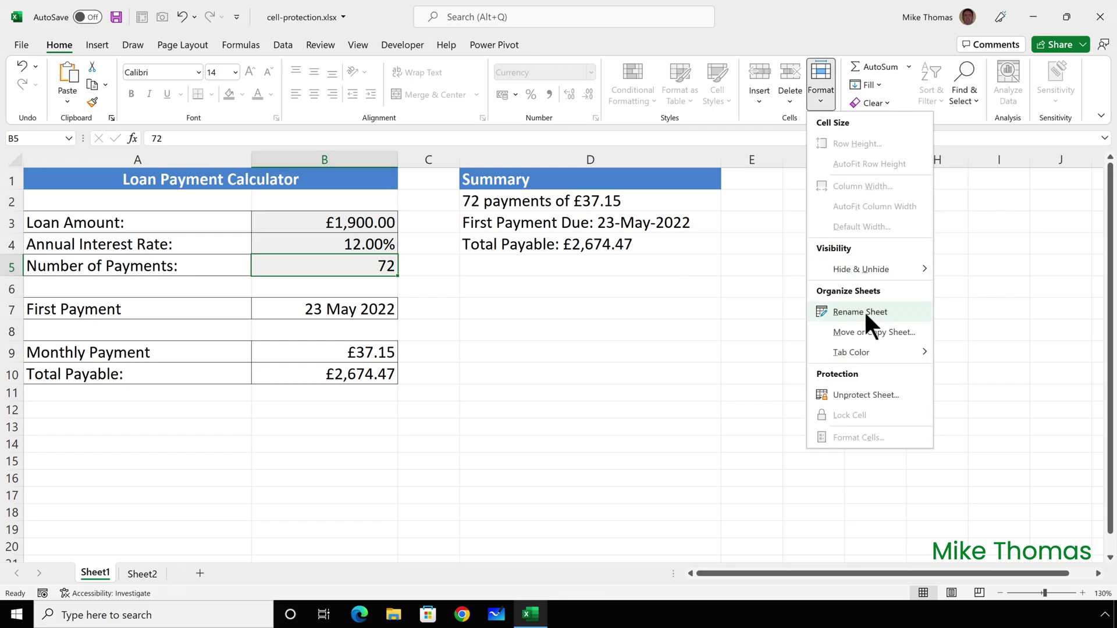
{"action": "left_click", "coordinate": [863, 390]}
{"action": "type", "text": "abc"}
{"action": "left_click", "coordinate": [528, 265]}
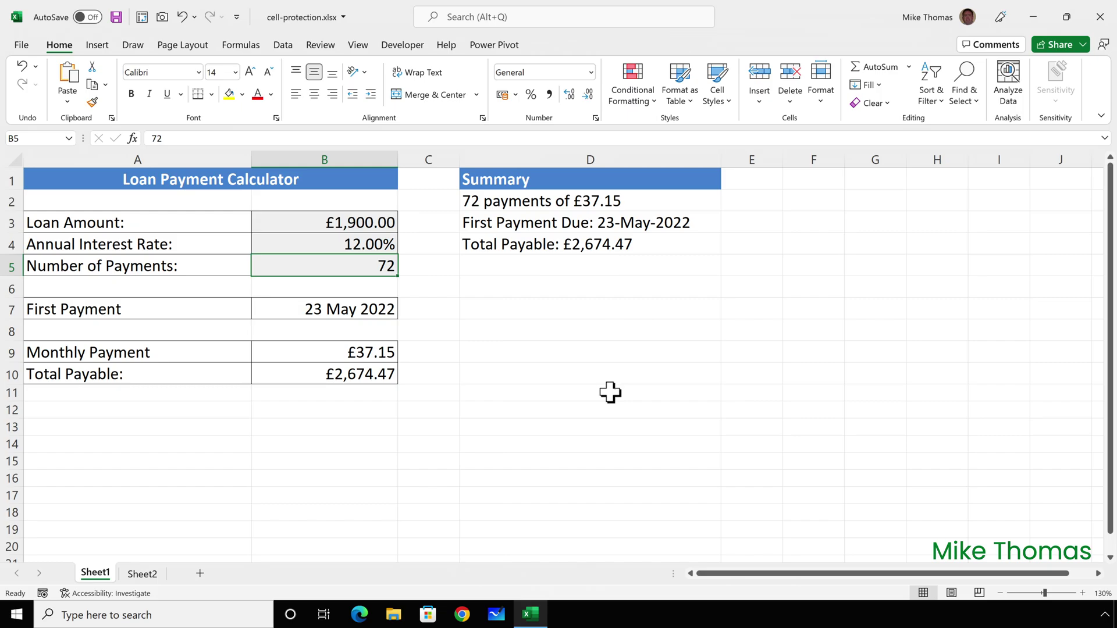
Step: Re-protect the loan sheet with a new confirmed password, then move to Sheet2
{"action": "left_click", "coordinate": [817, 99]}
{"action": "left_click", "coordinate": [859, 394]}
{"action": "type", "text": "••"}
{"action": "left_click", "coordinate": [531, 374]}
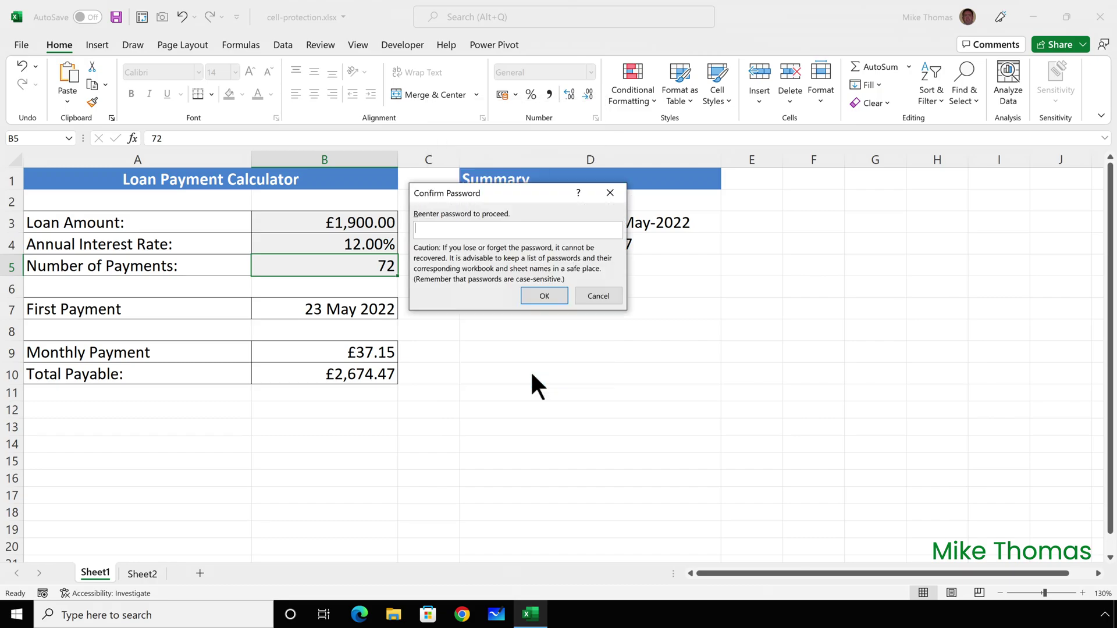
{"action": "type", "text": "••"}
{"action": "left_click", "coordinate": [546, 298]}
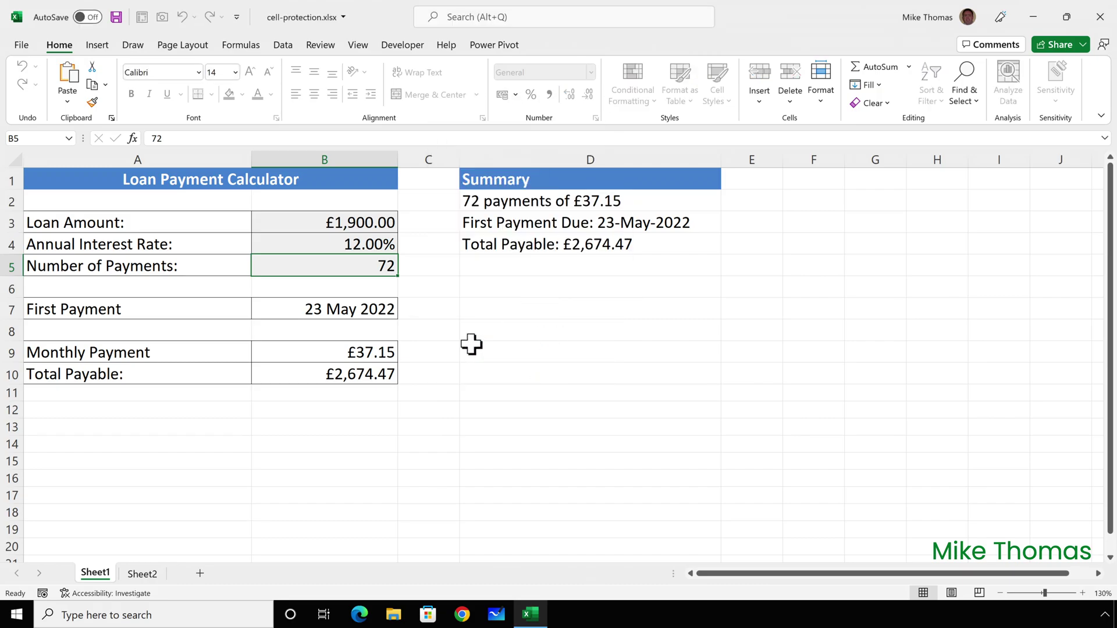
{"action": "key", "text": "ctrl+Page_Down"}
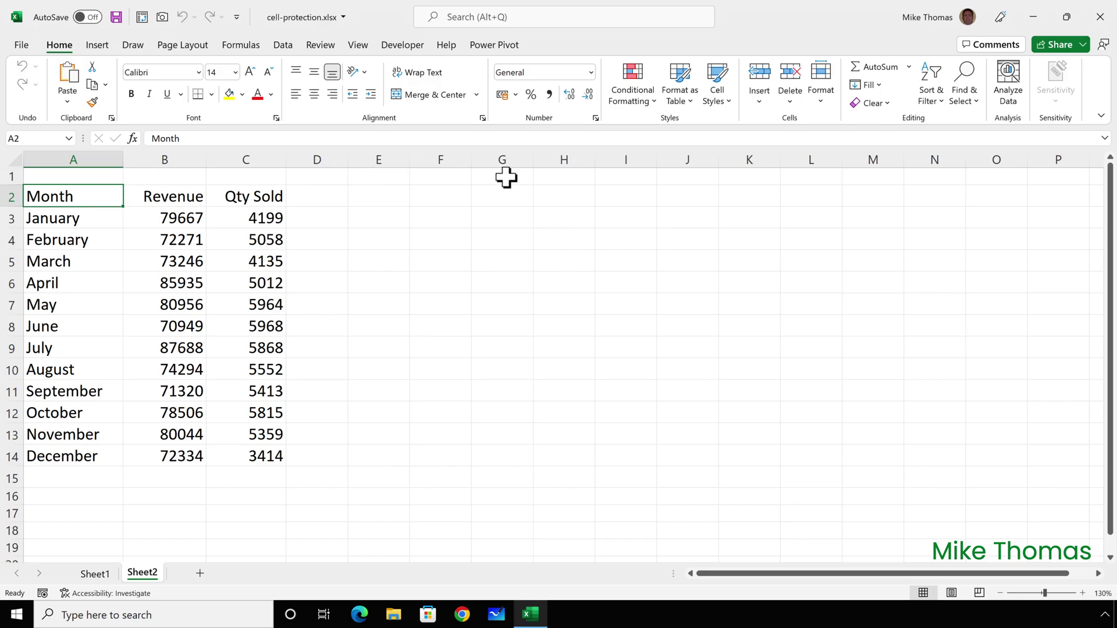
Step: Add filter arrows to the Month, Revenue and Qty Sold headers and protect Sheet2 with default settings
{"action": "left_click", "coordinate": [930, 98]}
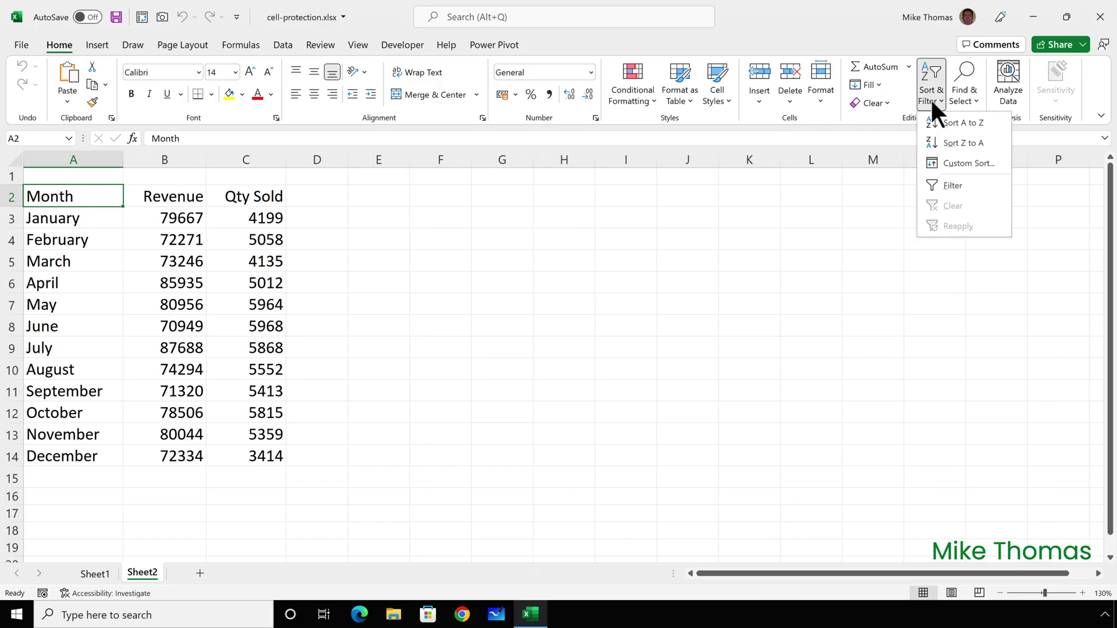
{"action": "left_click", "coordinate": [950, 185]}
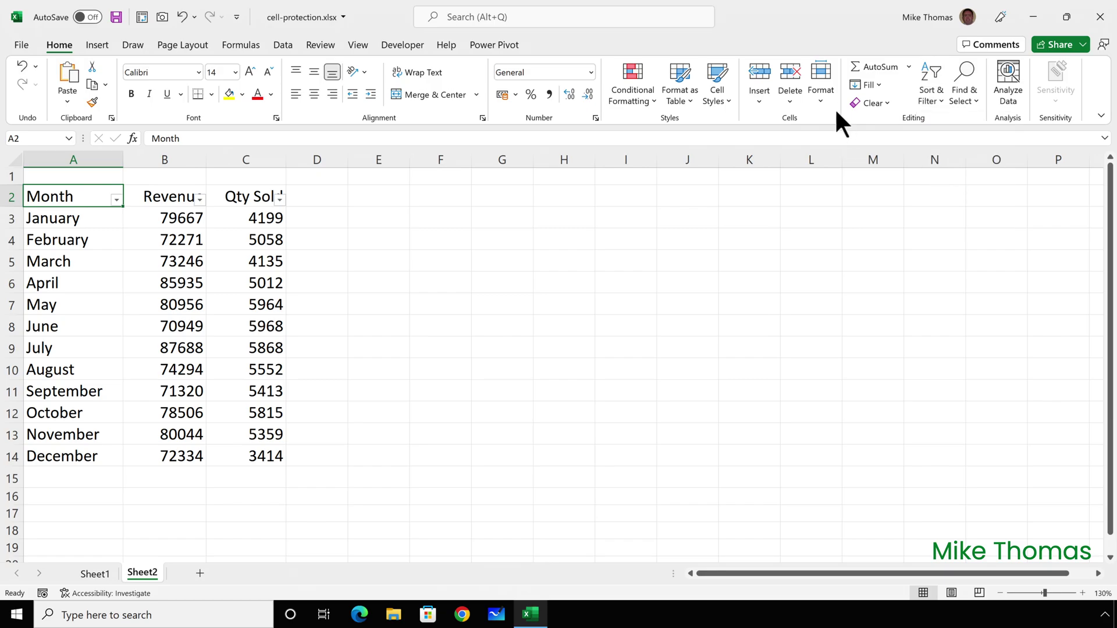
{"action": "left_click", "coordinate": [820, 93]}
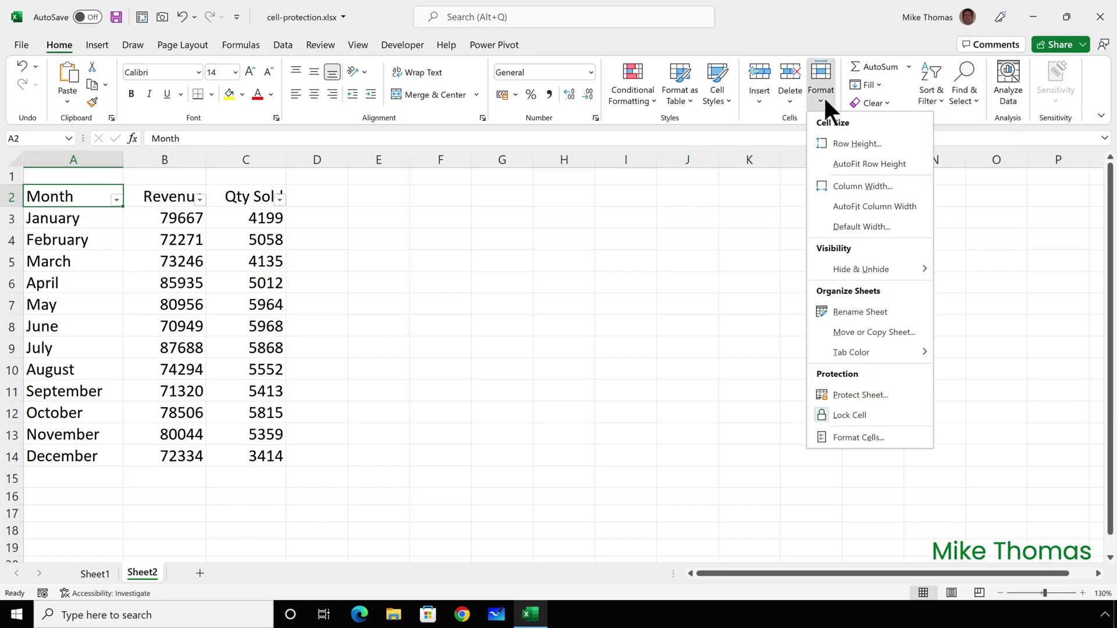
{"action": "left_click", "coordinate": [858, 395]}
{"action": "key", "text": "Return"}
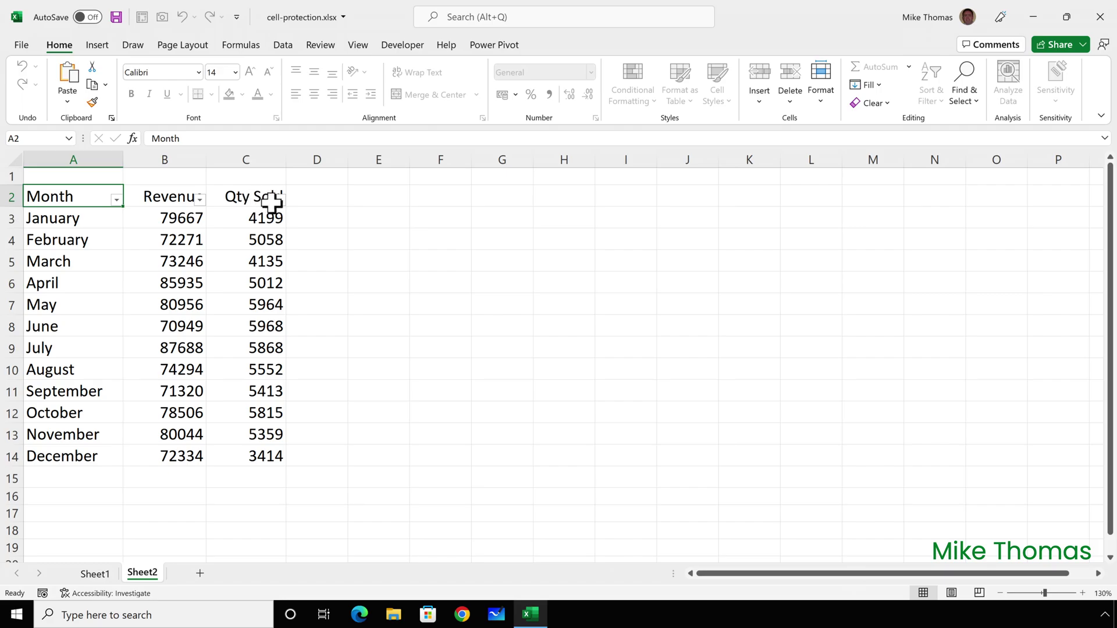
Step: Unprotect Sheet2, then re-protect it with the Sort permission ticked
{"action": "left_click", "coordinate": [820, 96]}
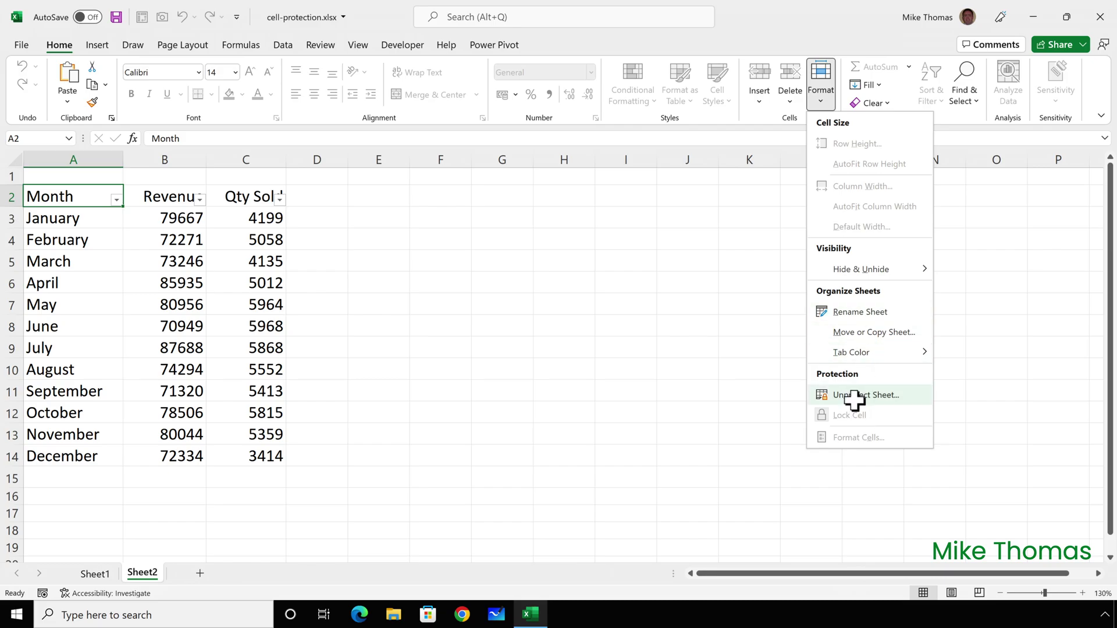
{"action": "left_click", "coordinate": [855, 394]}
{"action": "left_click", "coordinate": [820, 96]}
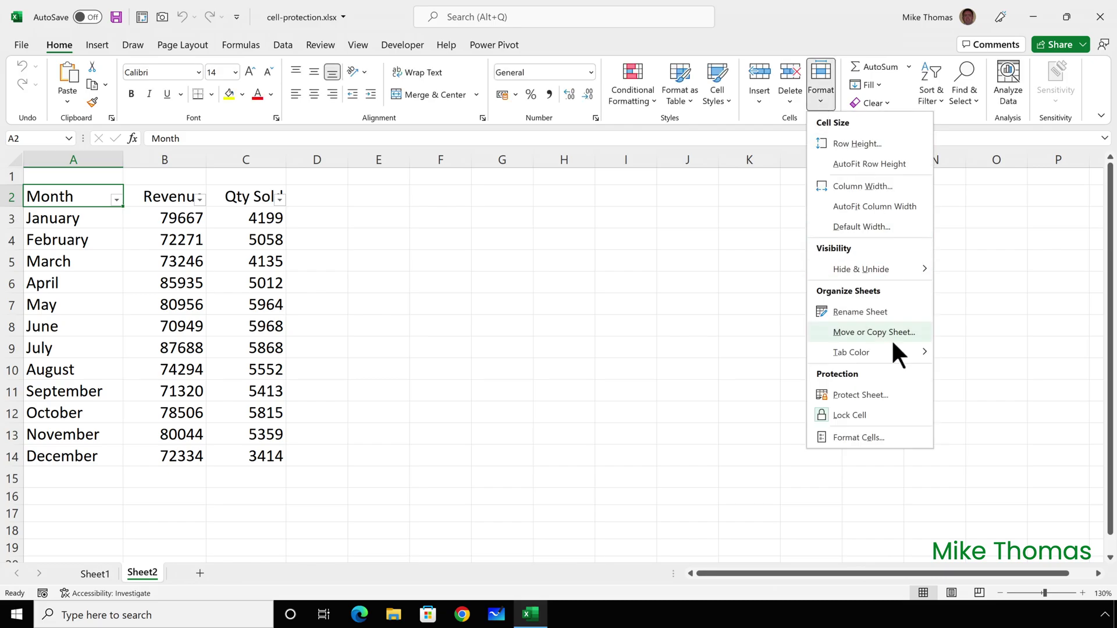
{"action": "left_click", "coordinate": [866, 394]}
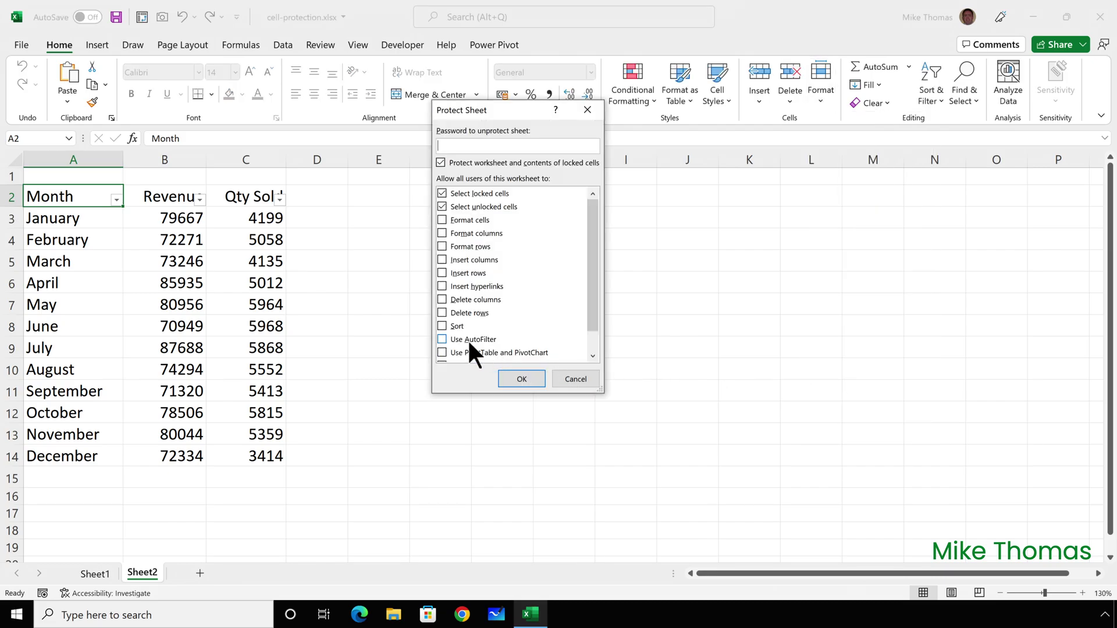
{"action": "left_click", "coordinate": [441, 326]}
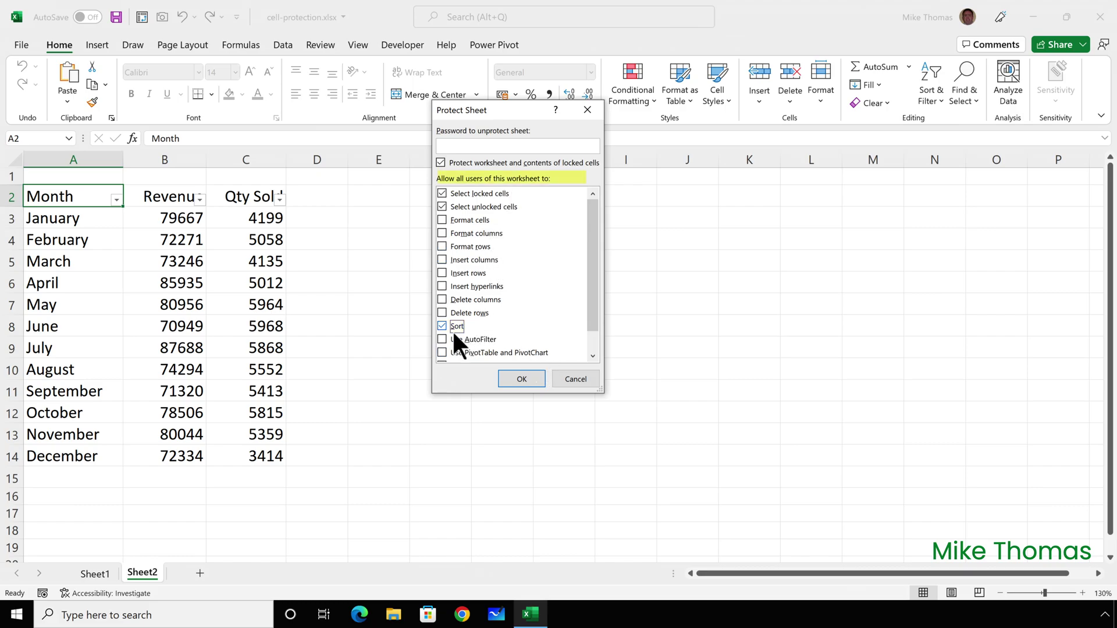
{"action": "left_click", "coordinate": [519, 378]}
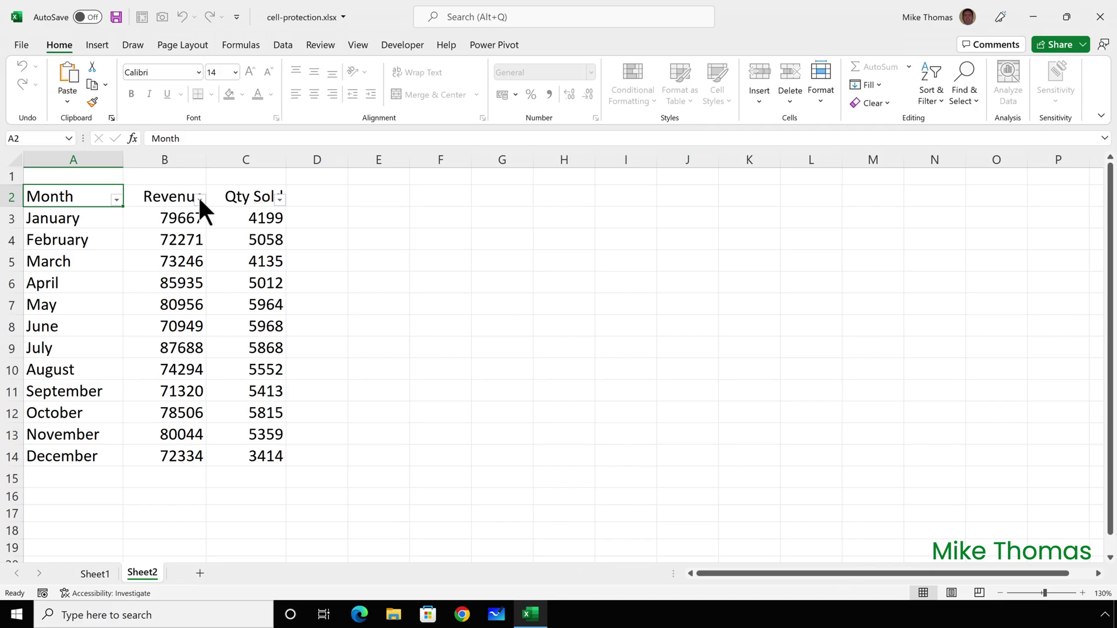
Step: Remove Sheet2's protection and turn off locking for the Month, Revenue and Qty Sold table A2:C14
{"action": "left_click", "coordinate": [812, 103]}
{"action": "left_click", "coordinate": [860, 394]}
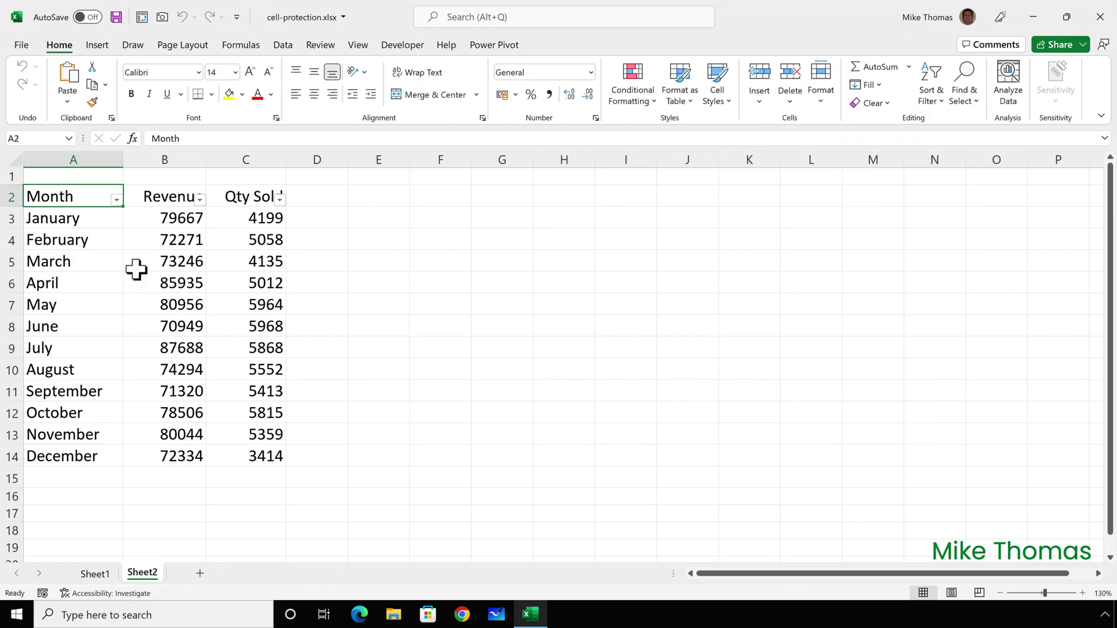
{"action": "left_click_drag", "start_coordinate": [72, 193], "coordinate": [241, 454]}
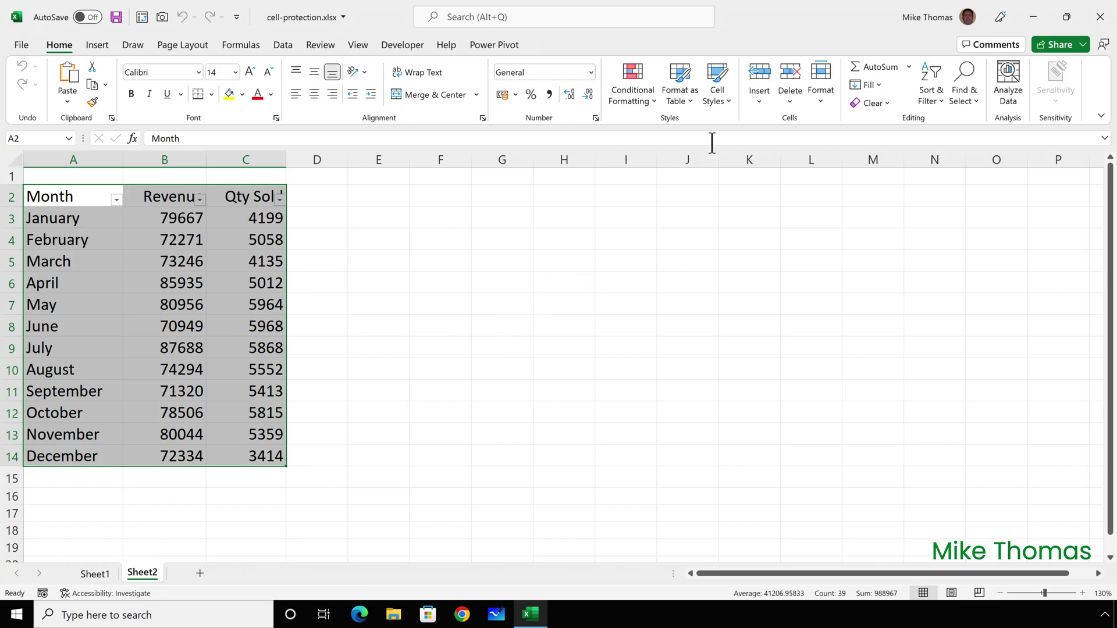
{"action": "left_click", "coordinate": [823, 99]}
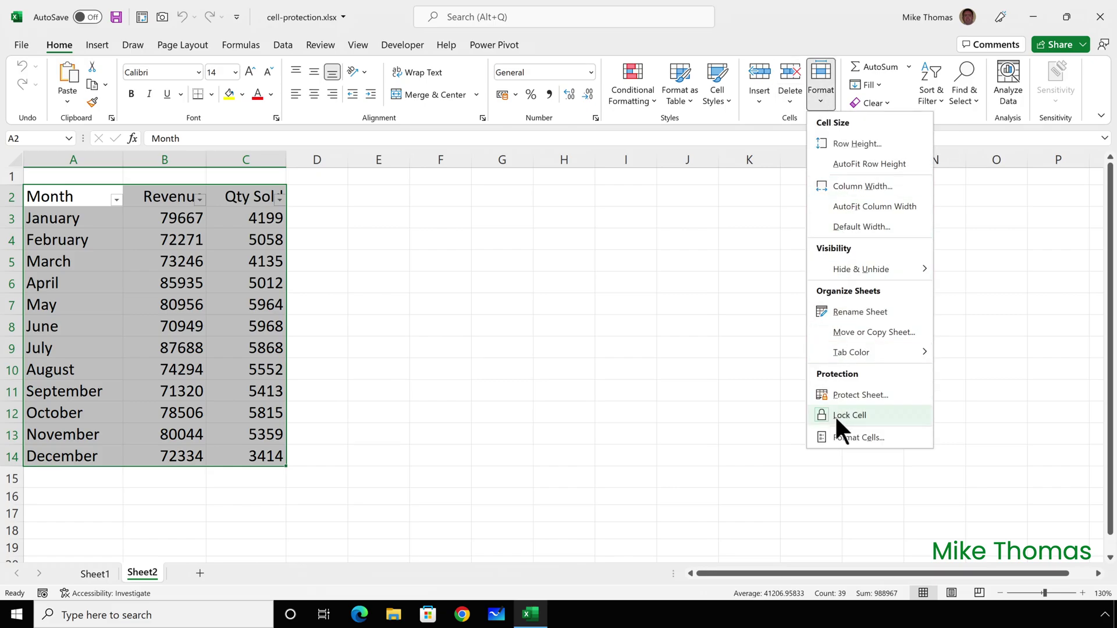
{"action": "left_click", "coordinate": [835, 414]}
{"action": "left_click", "coordinate": [823, 95]}
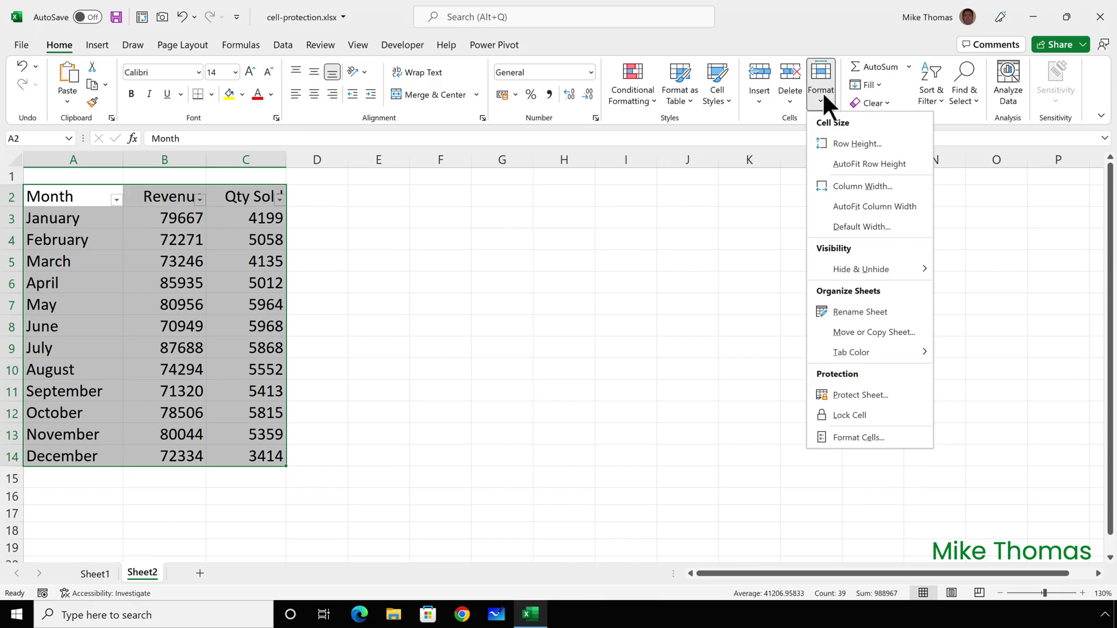
Step: Protect Sheet2 with Use AutoFilter allowed and cell selection disabled
{"action": "left_click", "coordinate": [501, 325]}
{"action": "left_click", "coordinate": [822, 97]}
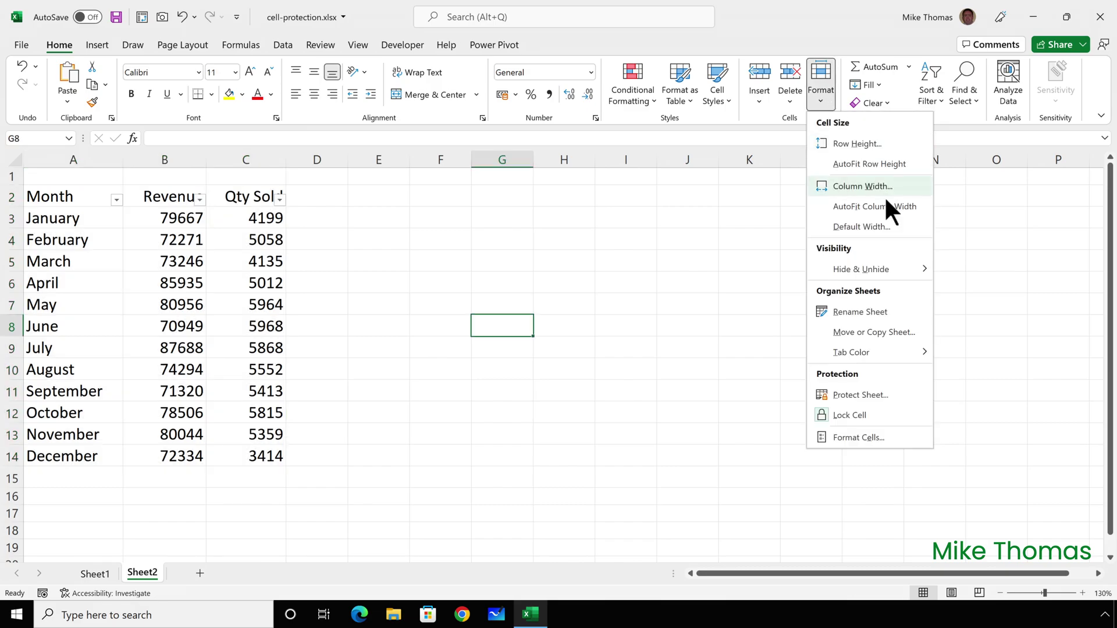
{"action": "left_click", "coordinate": [857, 394]}
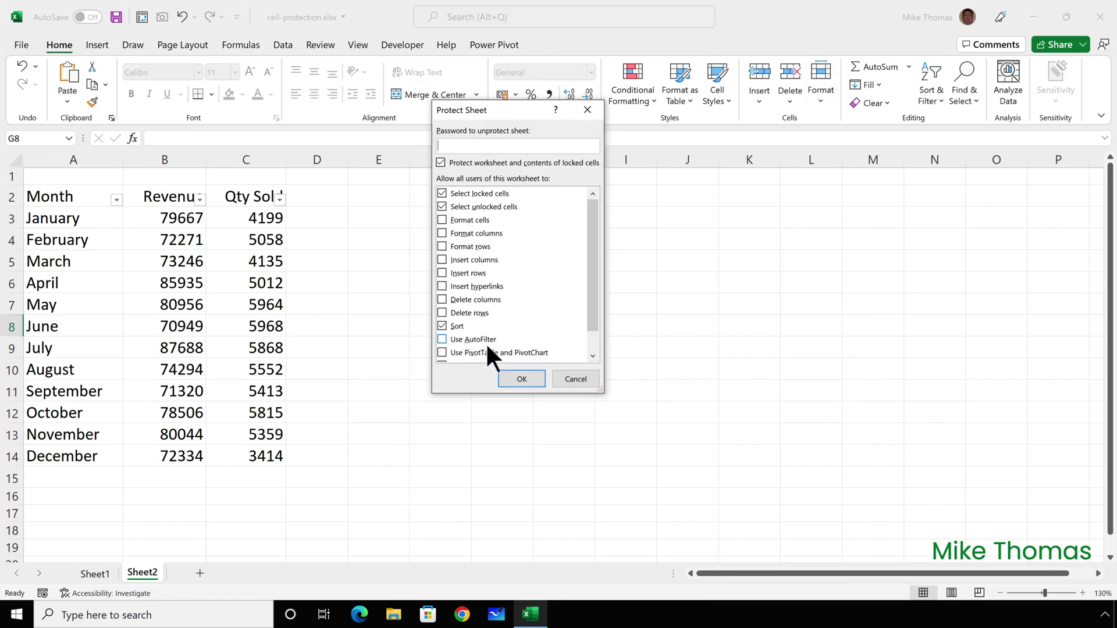
{"action": "left_click", "coordinate": [441, 339]}
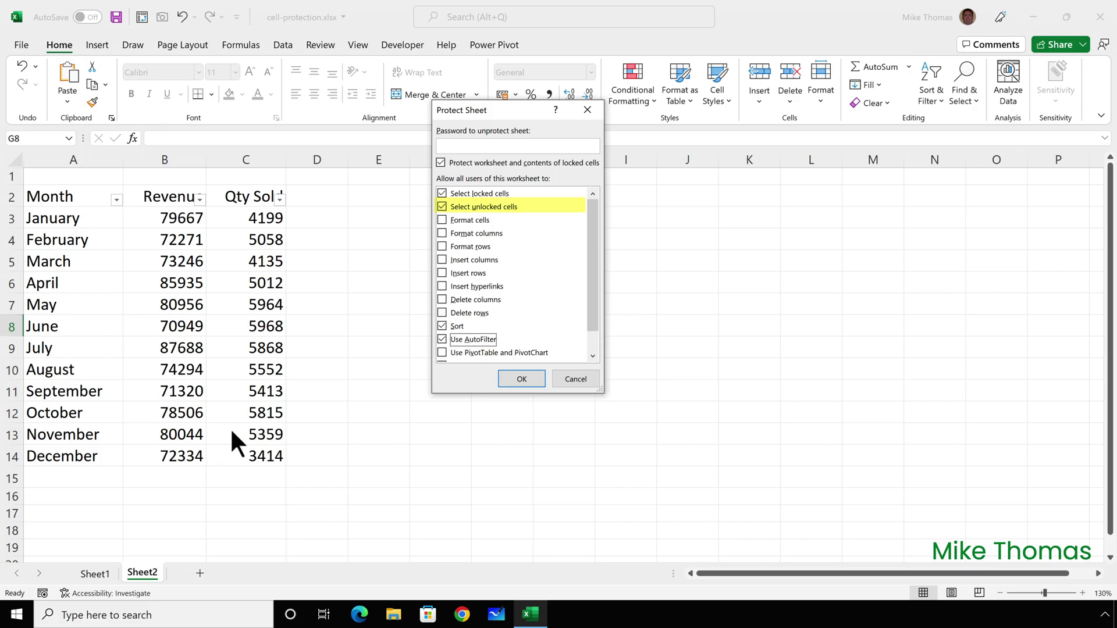
{"action": "left_click", "coordinate": [441, 206]}
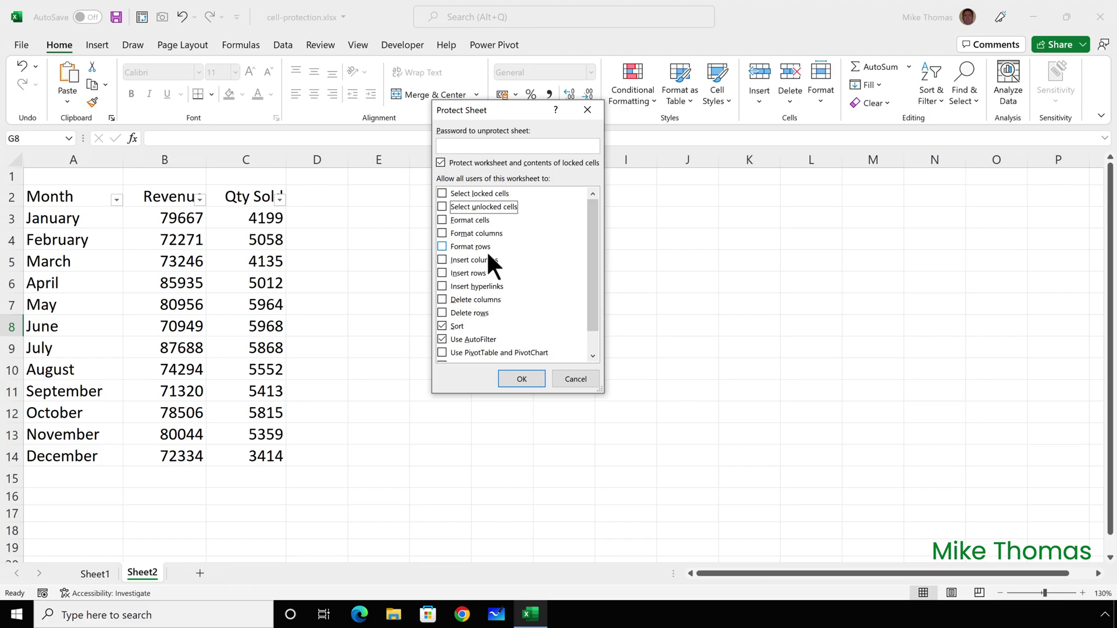
{"action": "left_click", "coordinate": [520, 379]}
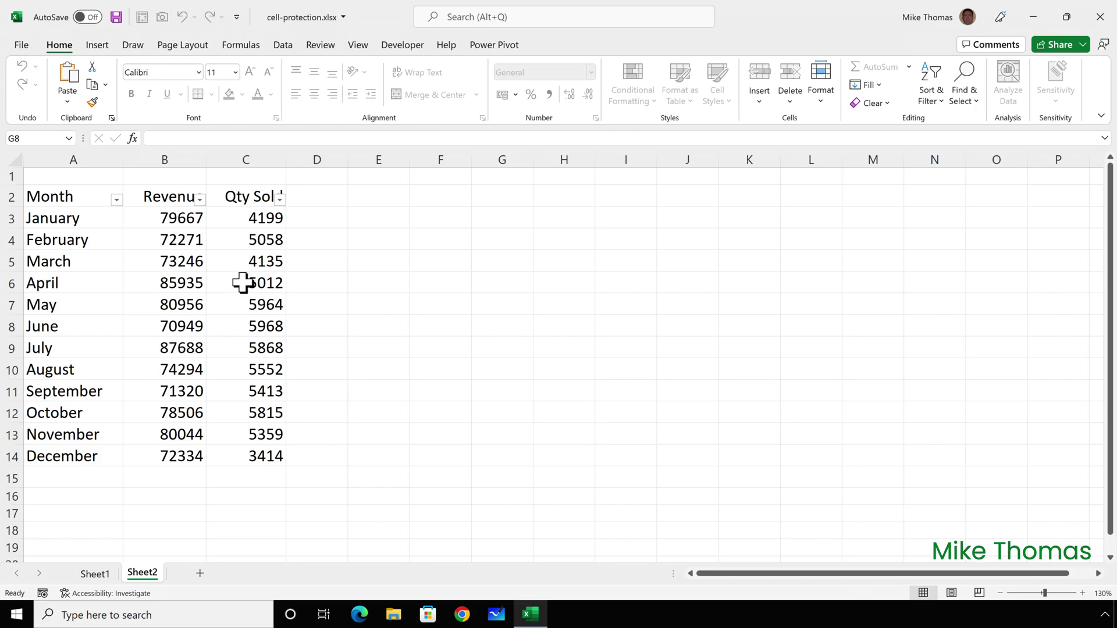
Step: Confirm the Revenue header's filter dropdown still opens on protected Sheet2, then dismiss it
{"action": "left_click", "coordinate": [199, 199]}
{"action": "left_click", "coordinate": [201, 200]}
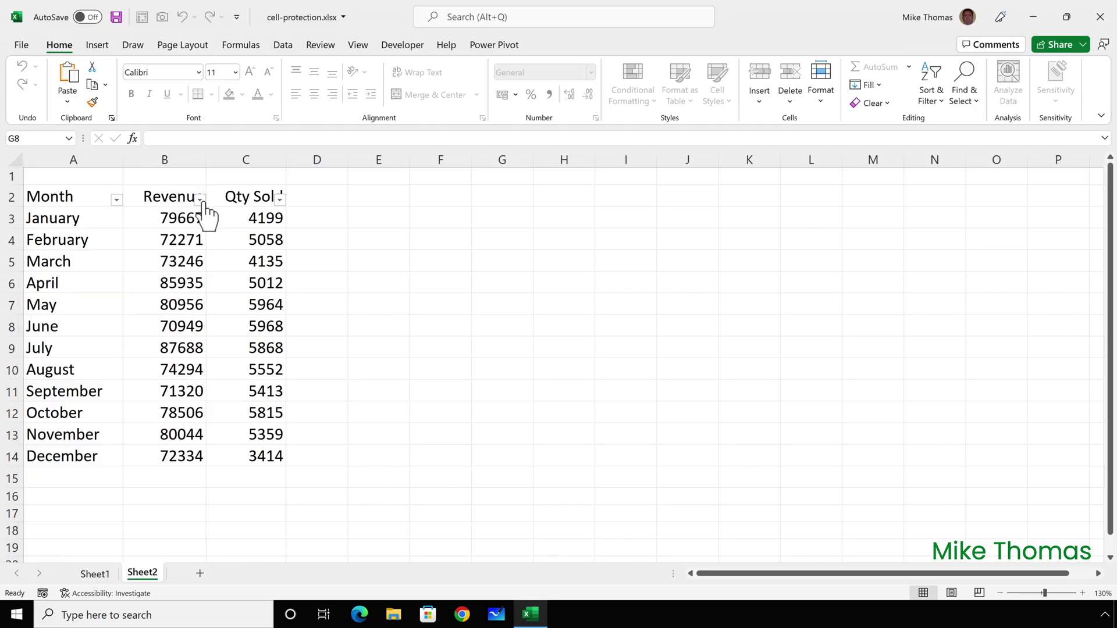